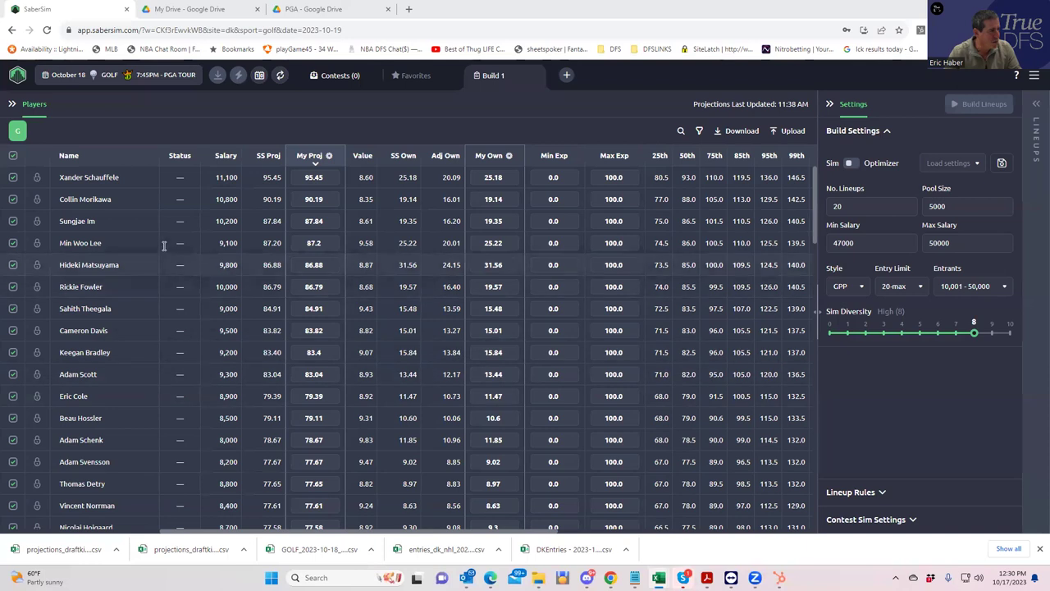
# Step: Upload KrugPGA\PGADK_Sim as custom projections and apply it without saving a named source
pyautogui.click(783, 133)
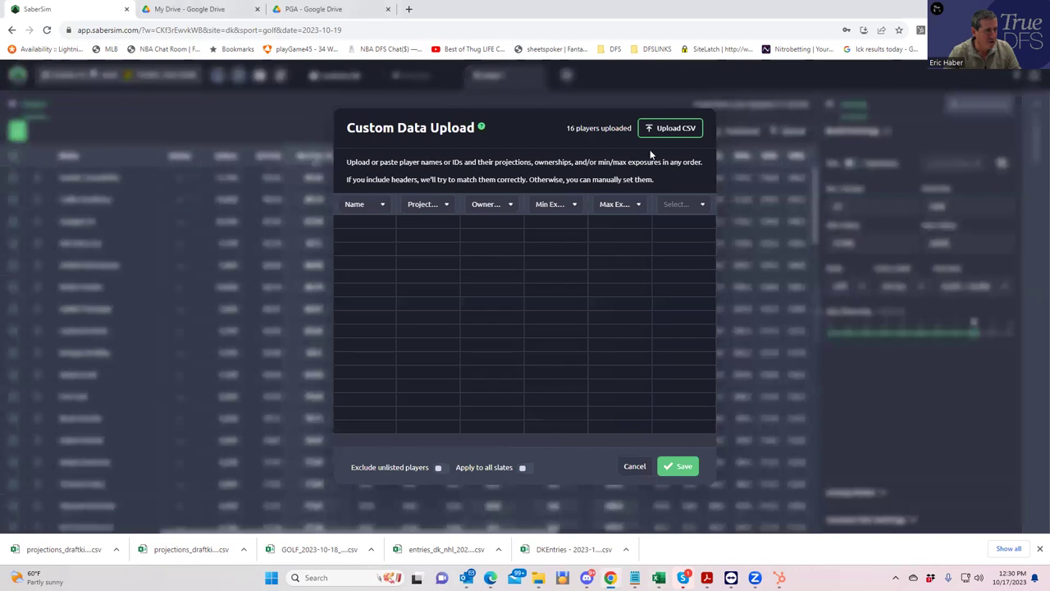
pyautogui.click(490, 167)
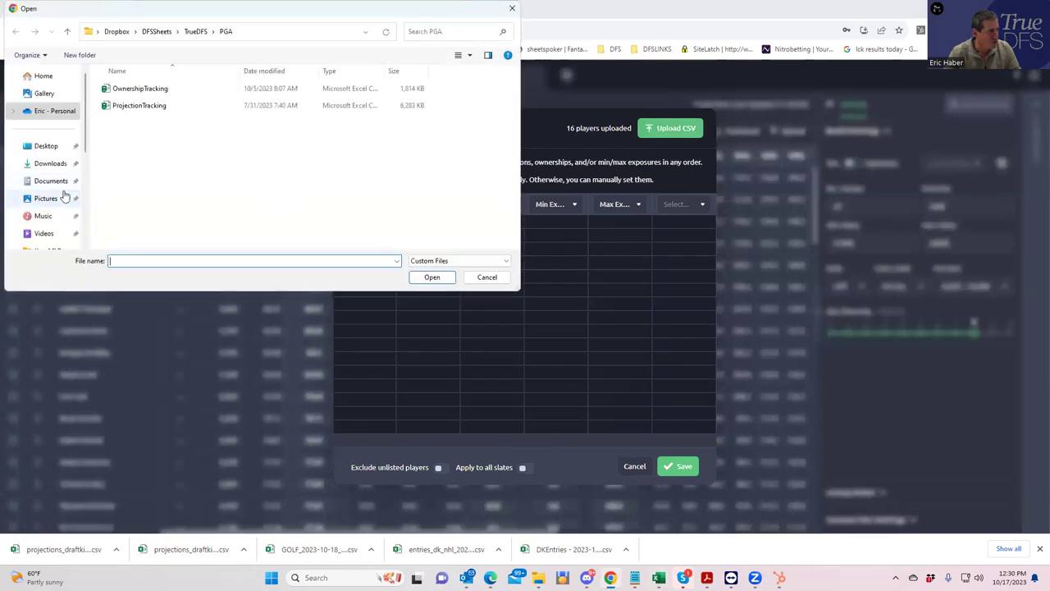
pyautogui.scroll(-3, 64, 195)
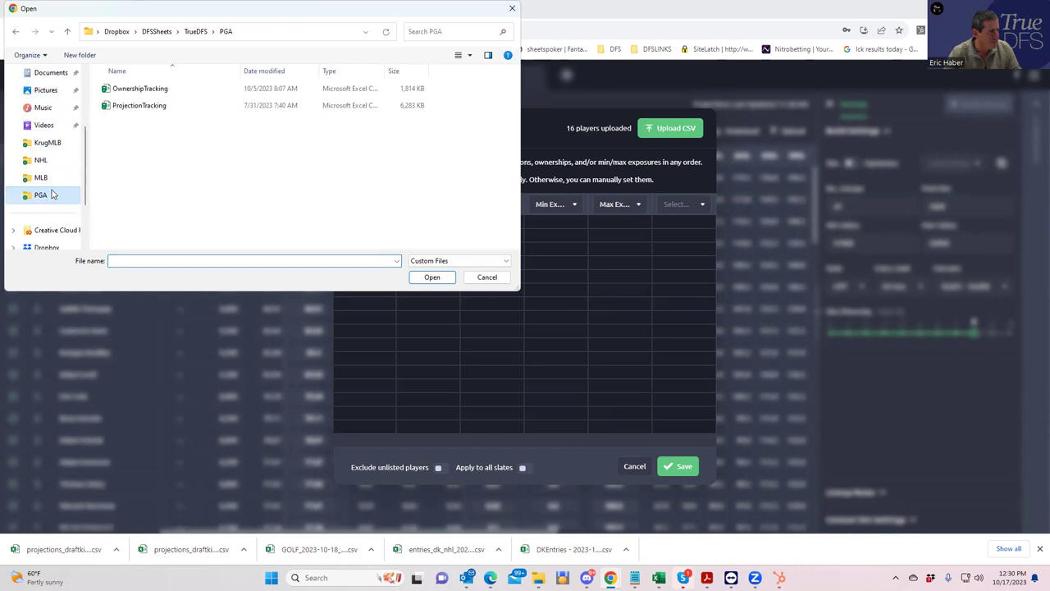
pyautogui.click(156, 36)
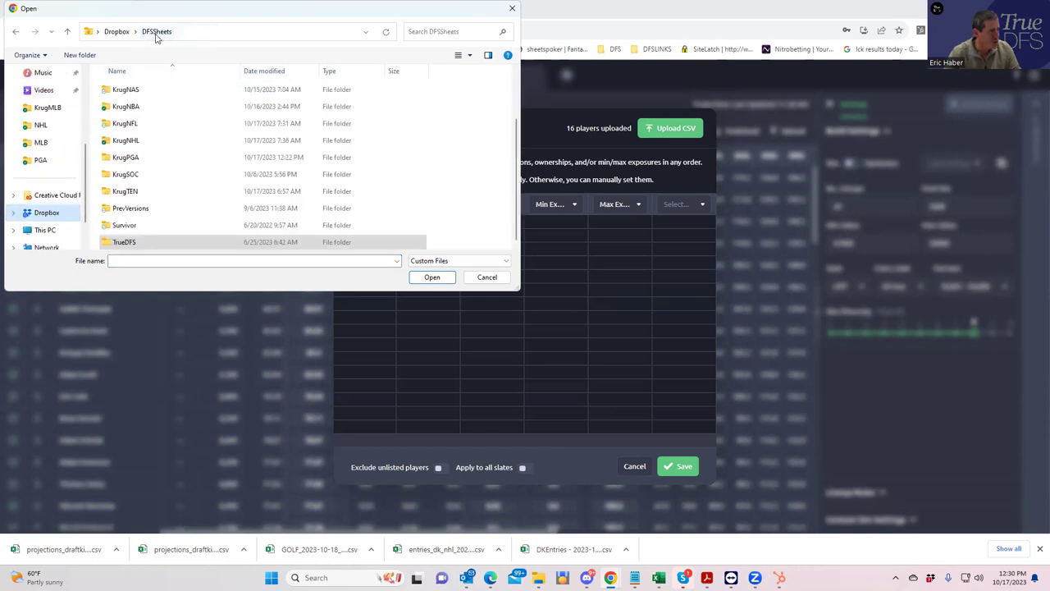
pyautogui.doubleClick(135, 162)
pyautogui.click(132, 88)
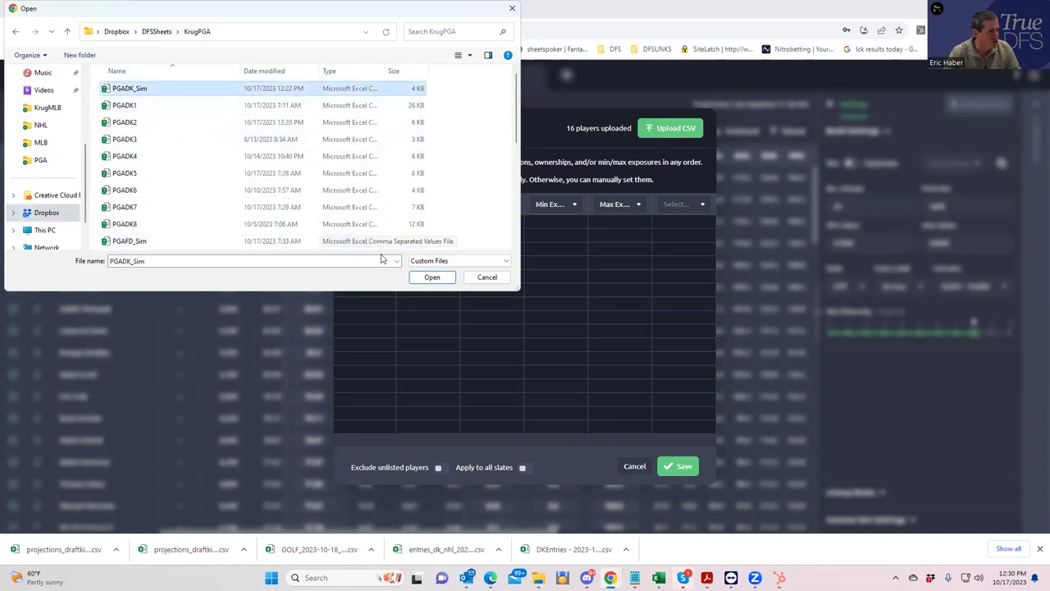
pyautogui.click(432, 277)
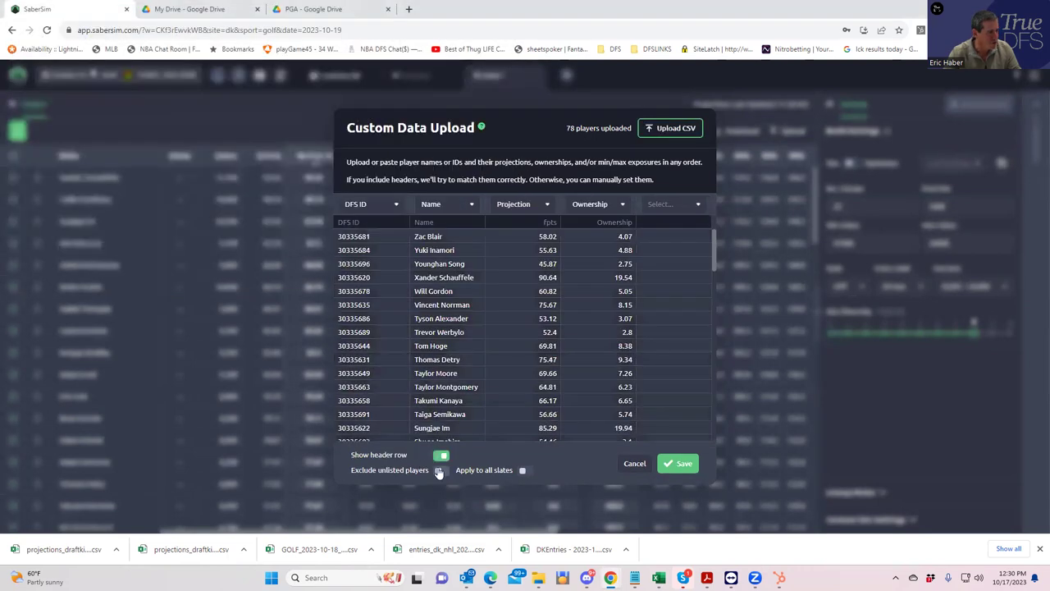
pyautogui.click(671, 465)
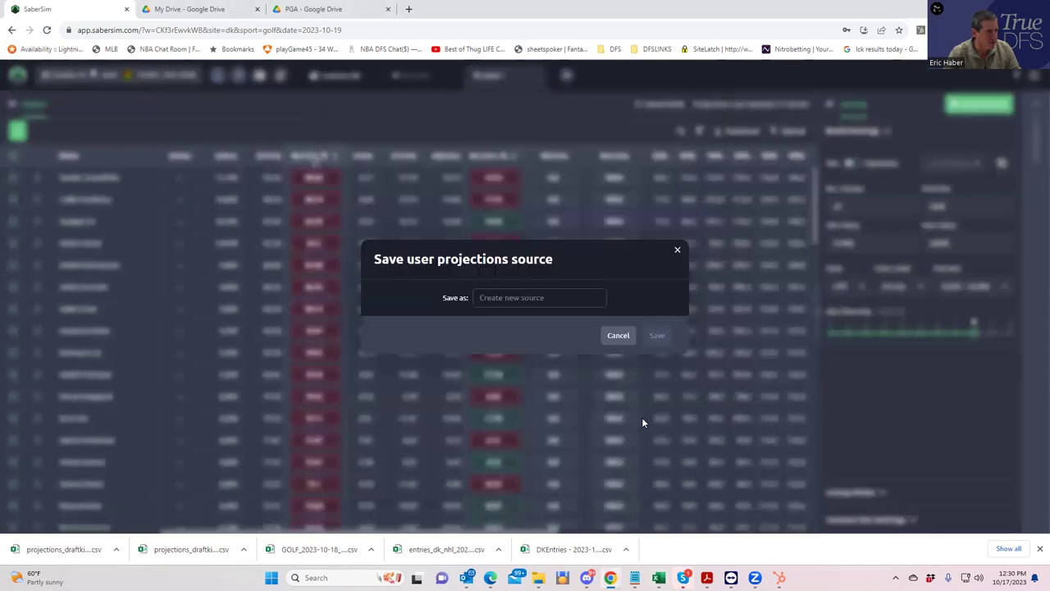
pyautogui.click(616, 335)
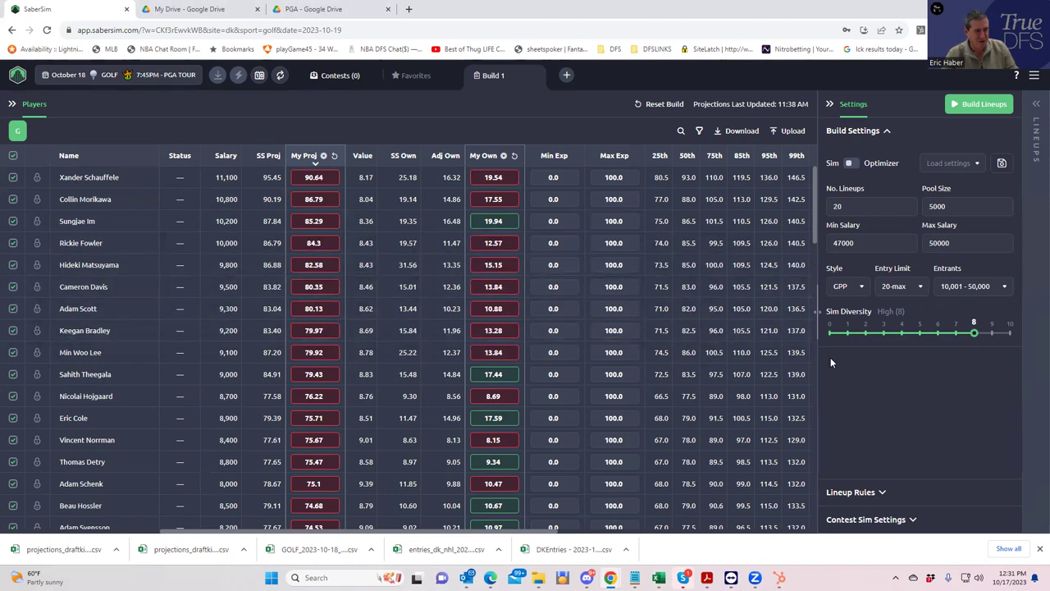
# Step: Add a contest sim named SandTrap with its contest size set to 9000
pyautogui.click(909, 519)
pyautogui.click(832, 210)
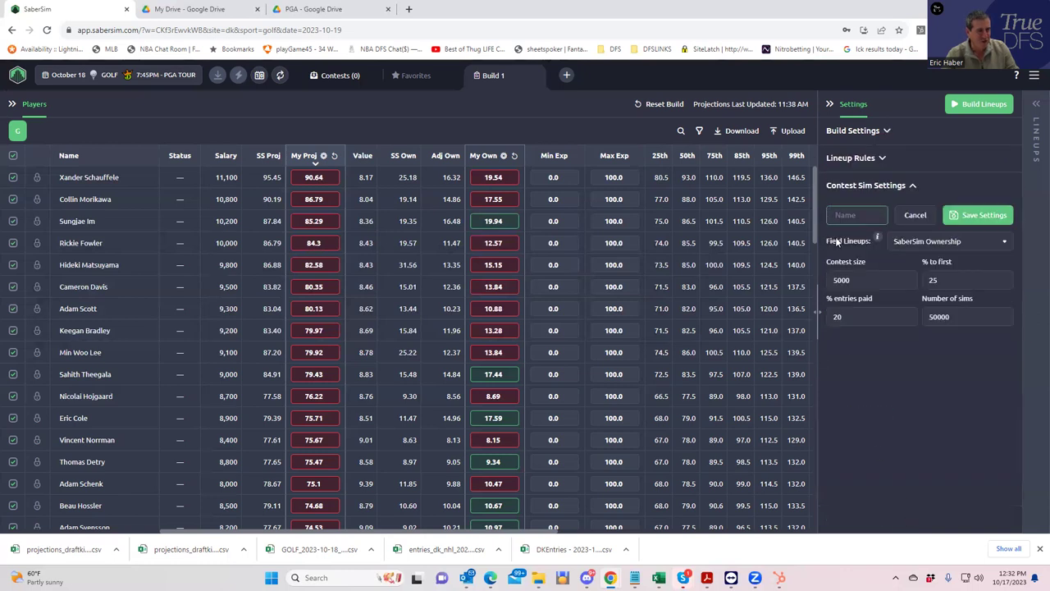
pyautogui.click(857, 213)
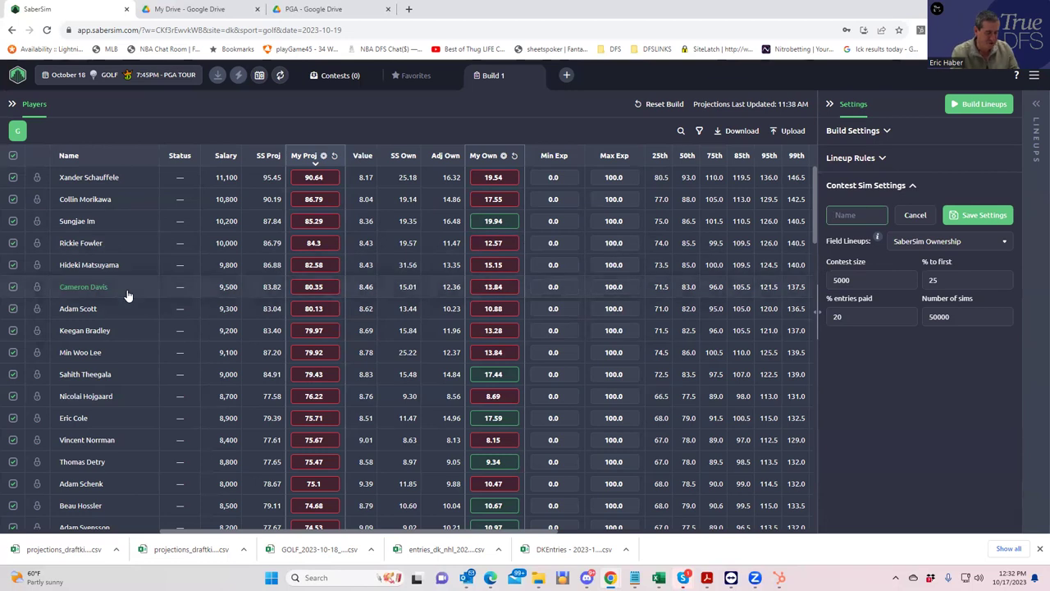
pyautogui.write('SandT')
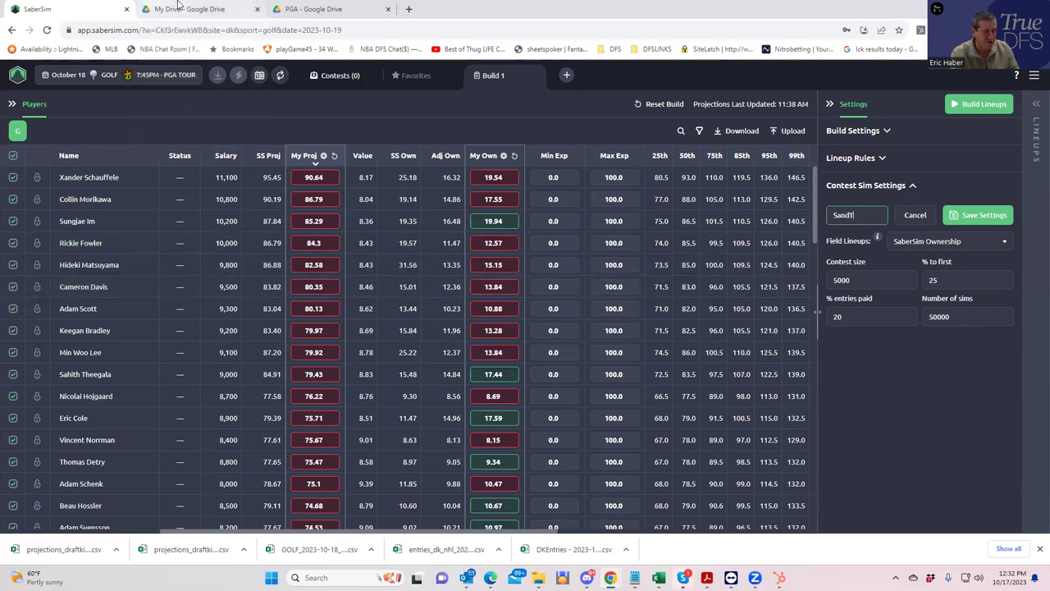
pyautogui.write('rap')
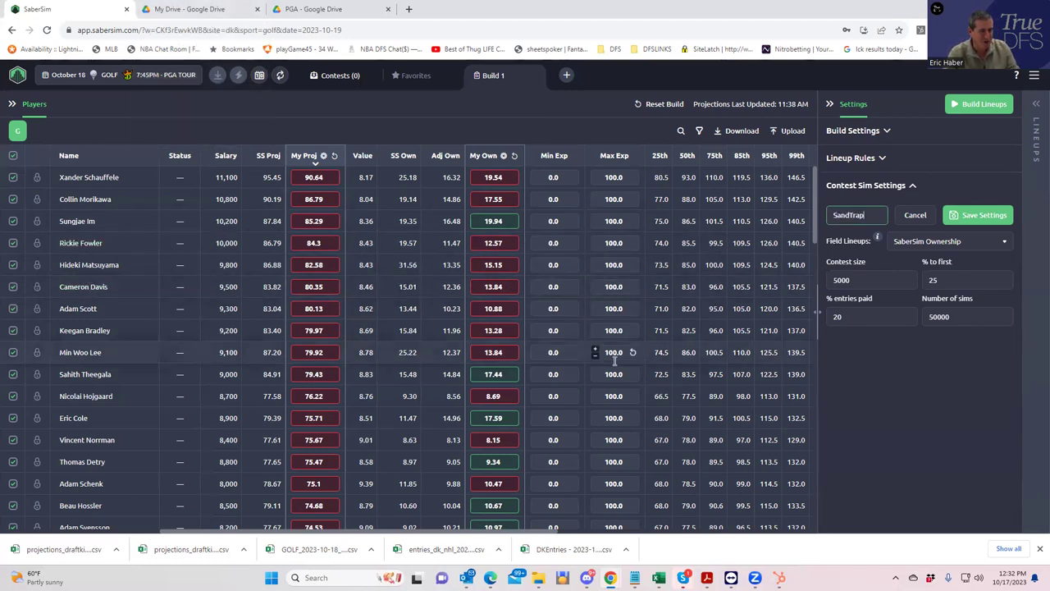
pyautogui.click(872, 316)
pyautogui.click(855, 281)
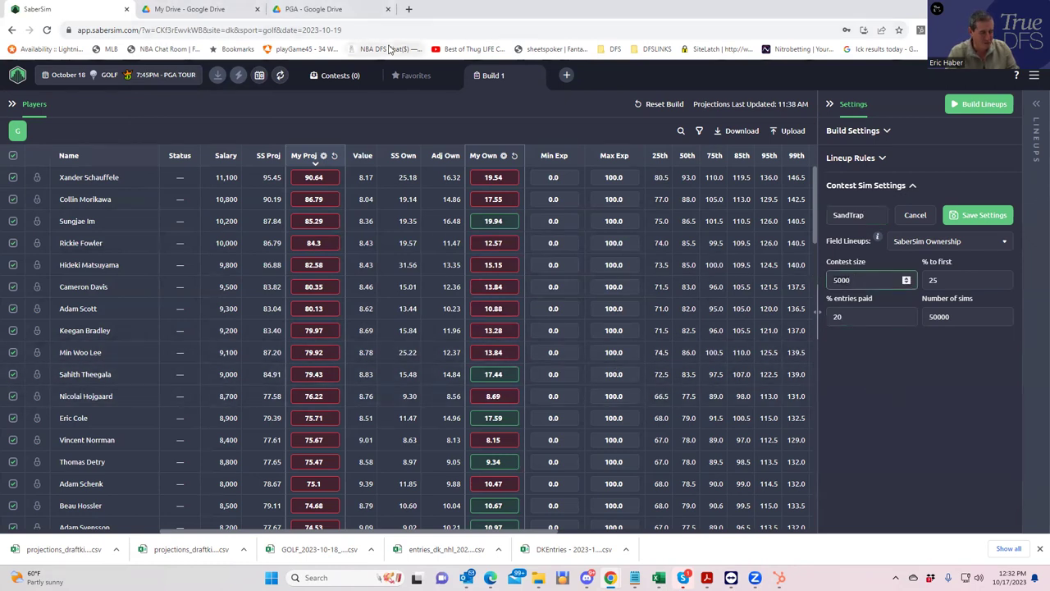
pyautogui.press('BackSpace')
pyautogui.press('BackSpace')
pyautogui.press('BackSpace')
pyautogui.press('BackSpace')
pyautogui.write('9000')
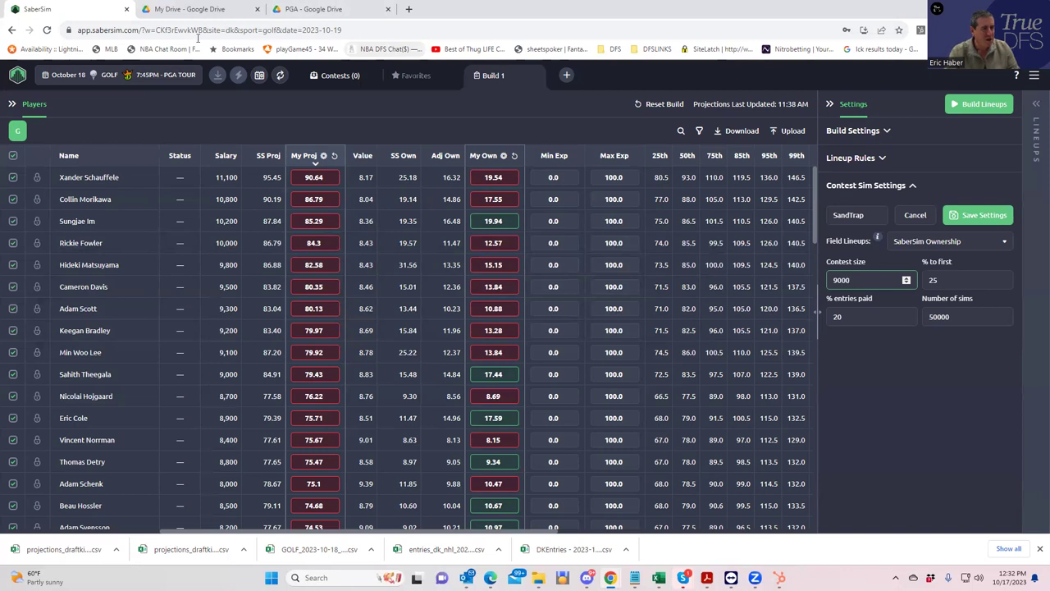
pyautogui.click(851, 357)
# Step: Go to DraftKings and filter the lobby to the Wed 10/18 7:45 PM golf slate
pyautogui.click(316, 9)
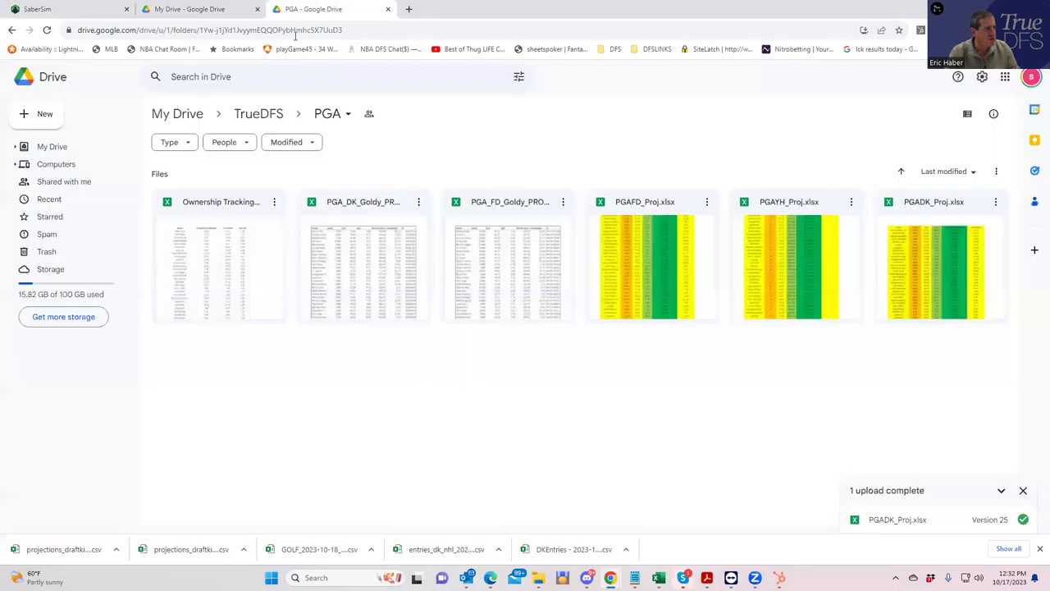
pyautogui.click(296, 30)
pyautogui.write('dr')
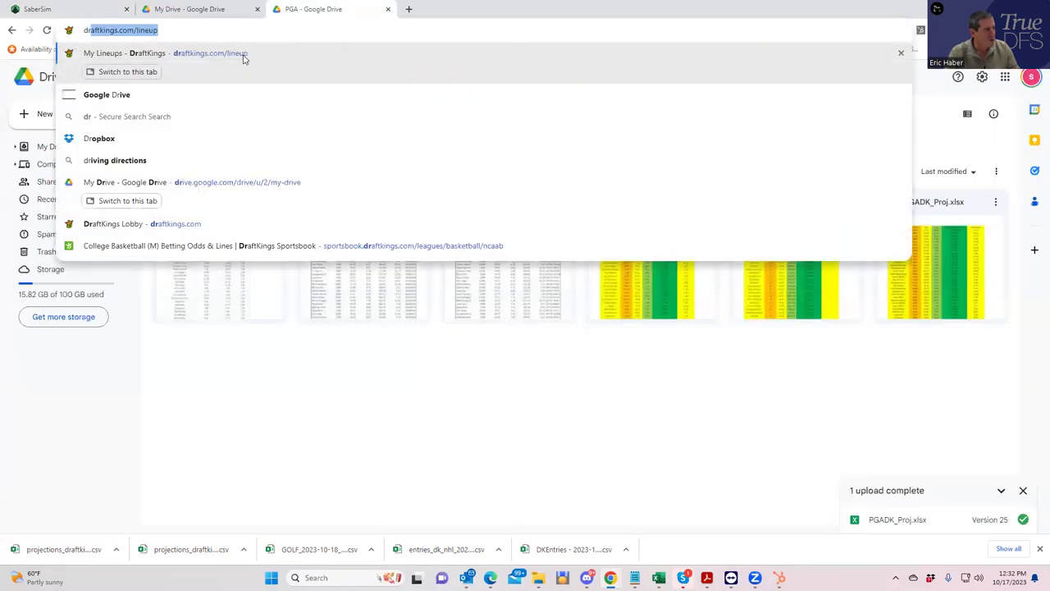
pyautogui.press('Return')
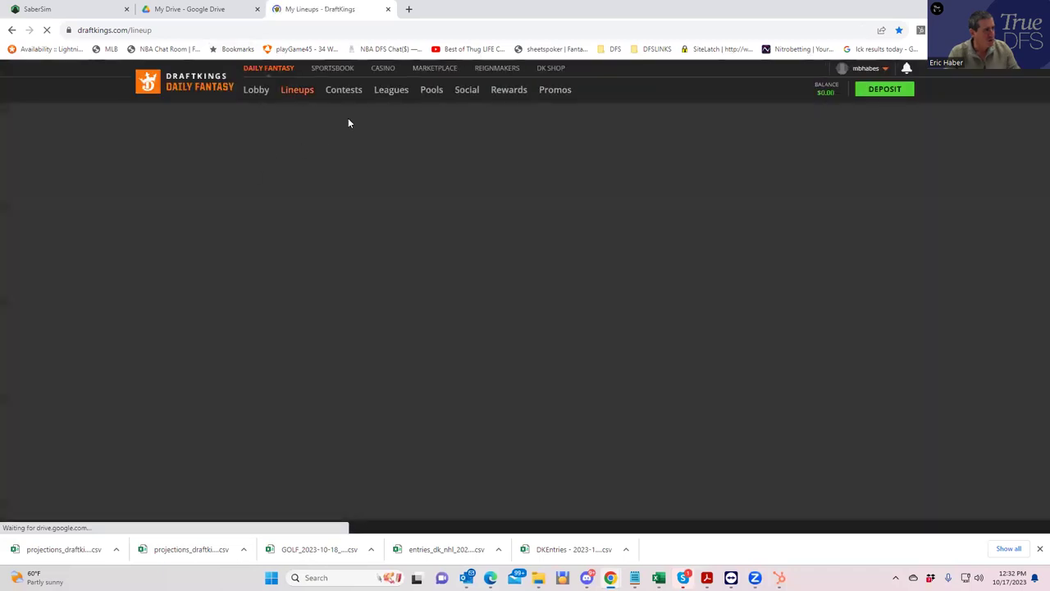
pyautogui.click(255, 94)
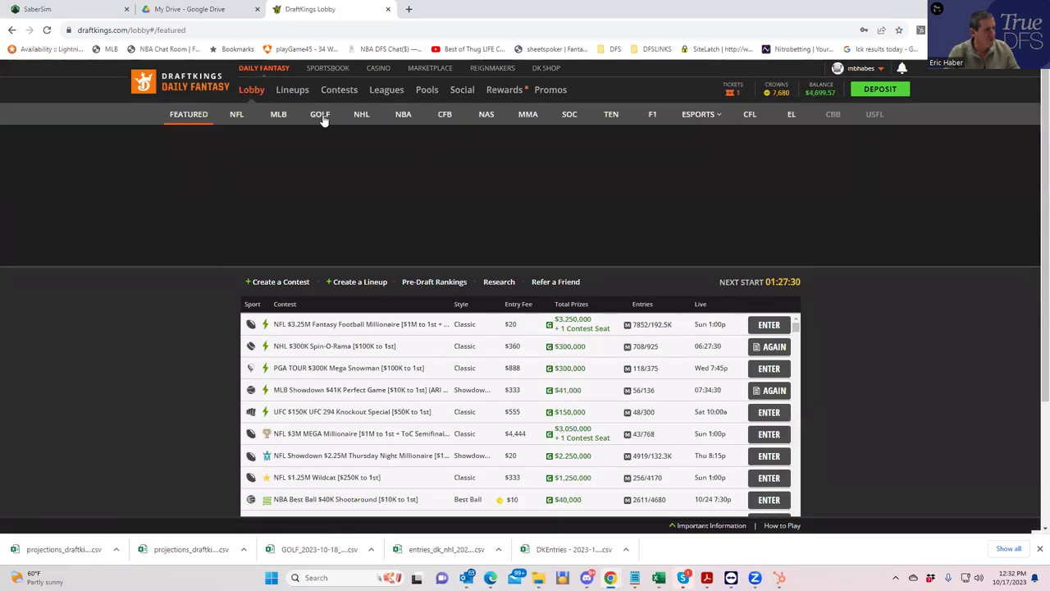
pyautogui.click(323, 117)
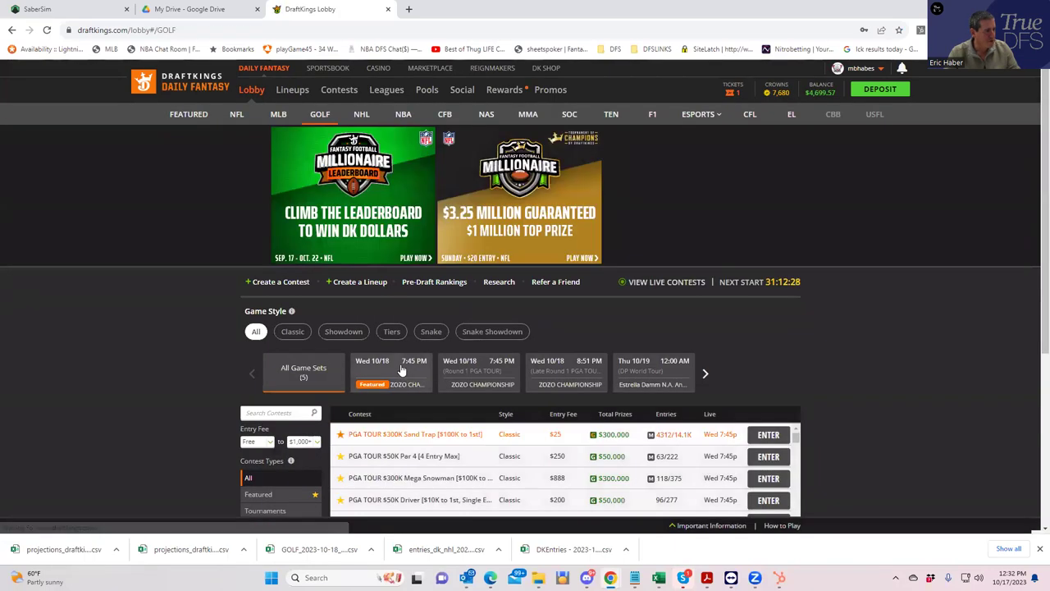
pyautogui.click(402, 371)
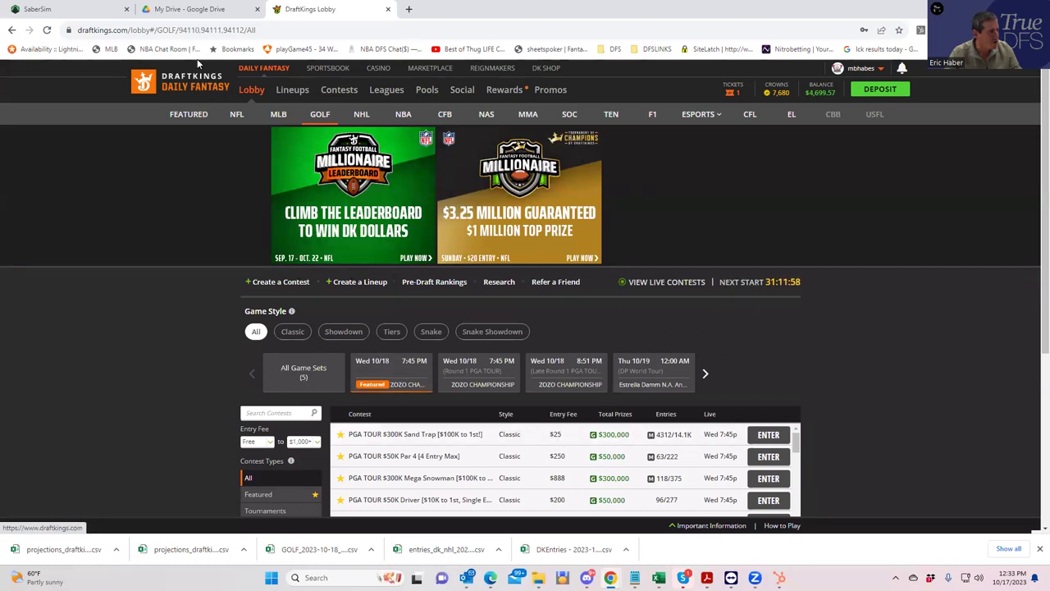
# Step: Change the SandTrap contest size to 14100 after checking DraftKings, and save the sim
pyautogui.click(57, 13)
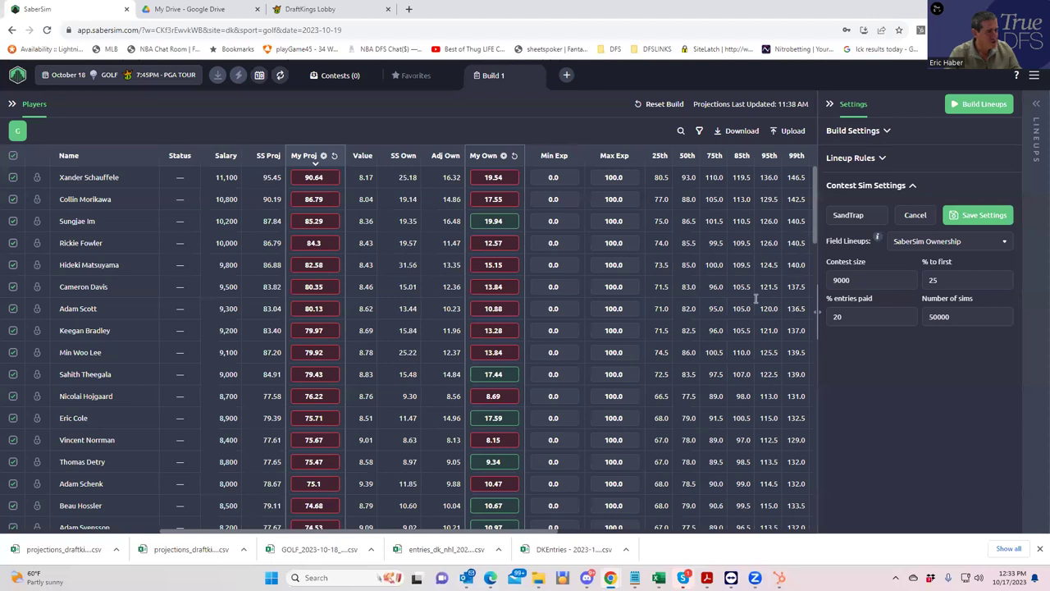
pyautogui.doubleClick(863, 279)
pyautogui.write('1')
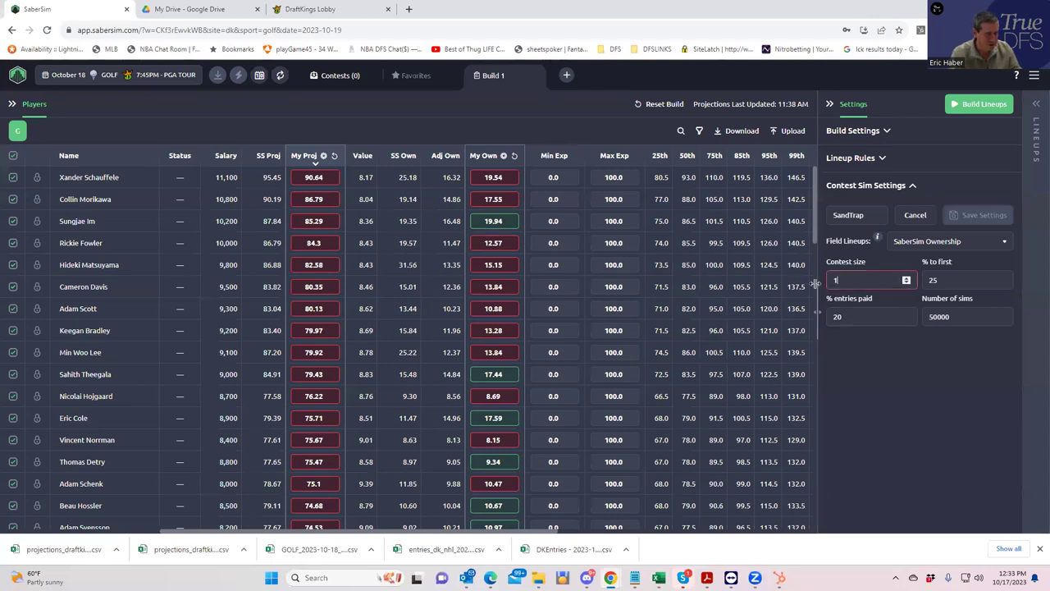
pyautogui.write('4100')
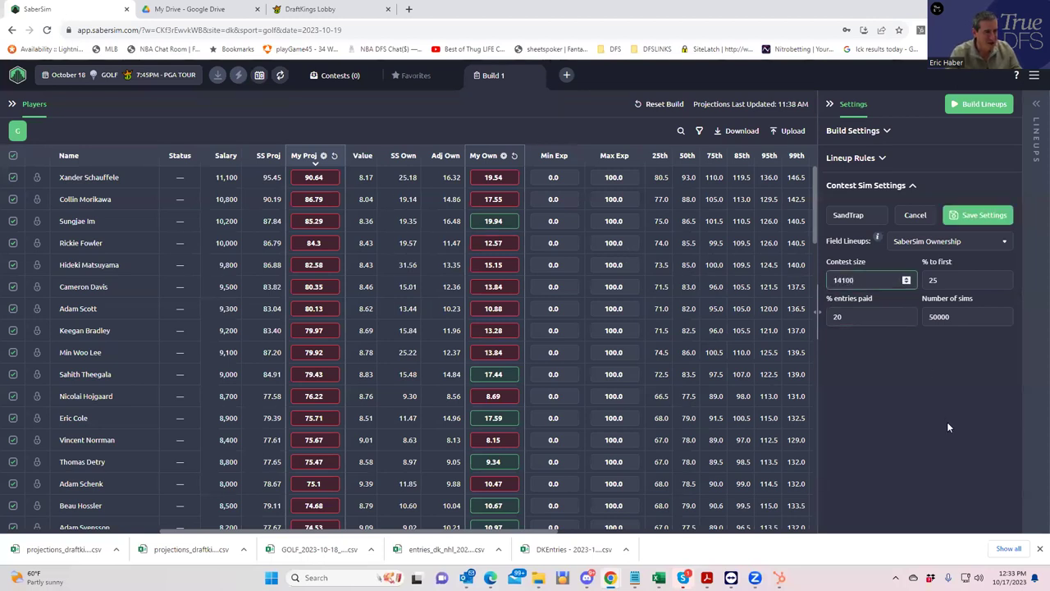
pyautogui.click(947, 421)
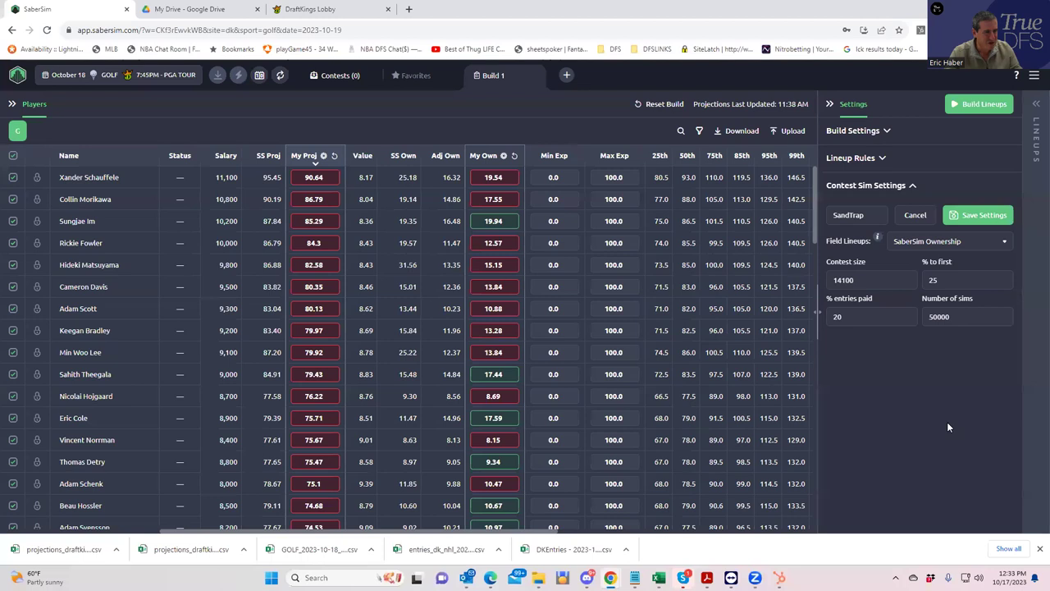
pyautogui.click(307, 9)
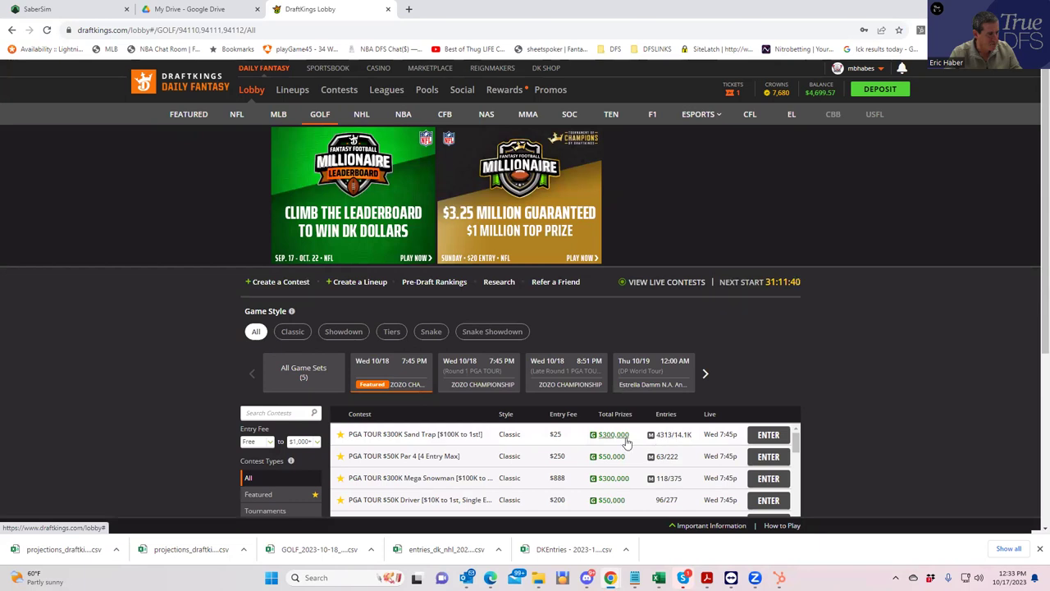
pyautogui.click(71, 15)
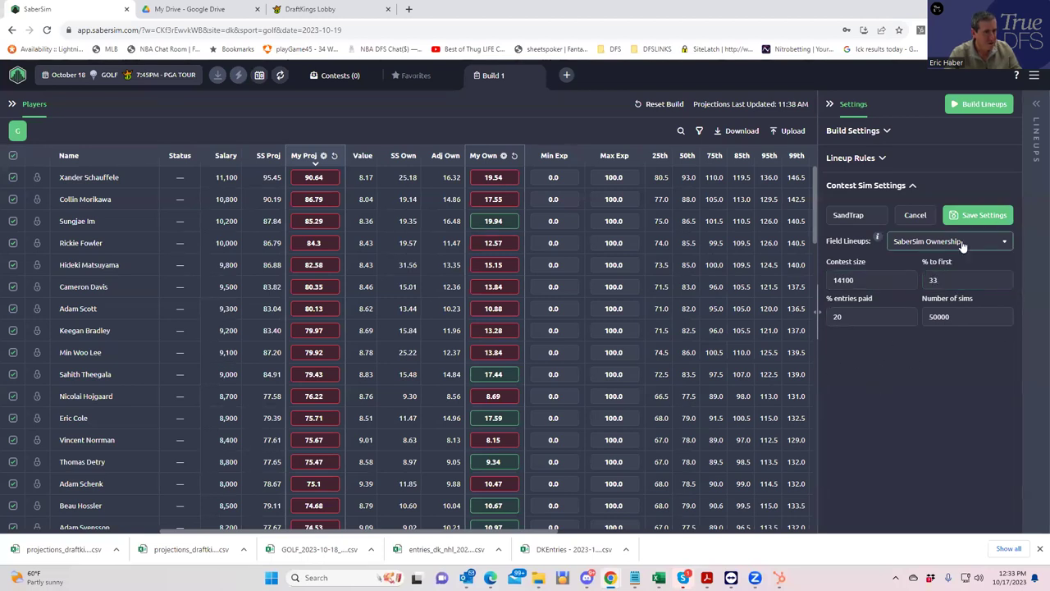
pyautogui.click(915, 217)
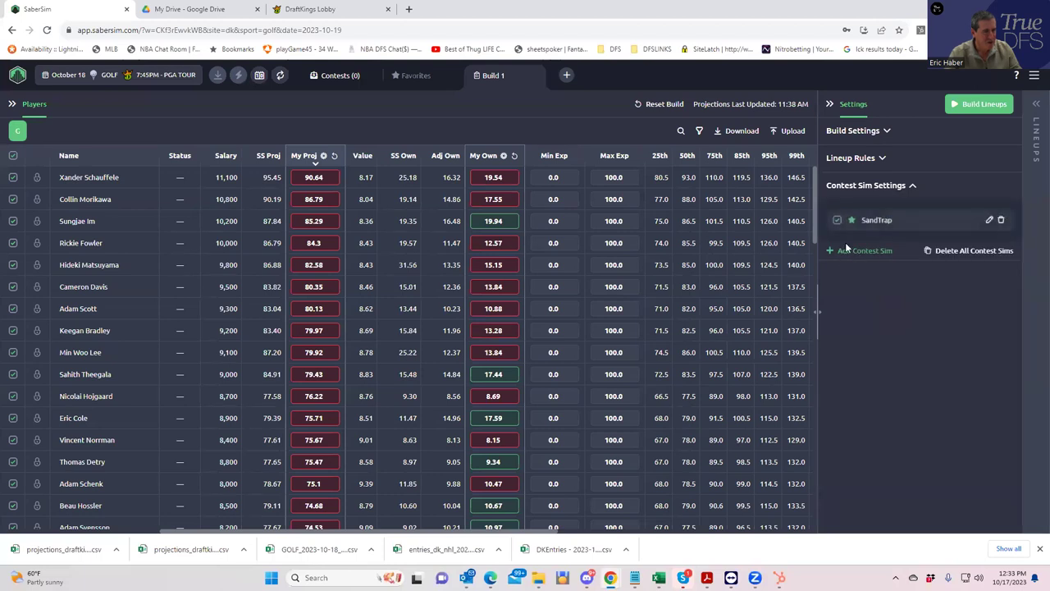
# Step: Add a second contest sim named ParFour, then return to the DraftKings golf lobby
pyautogui.click(832, 251)
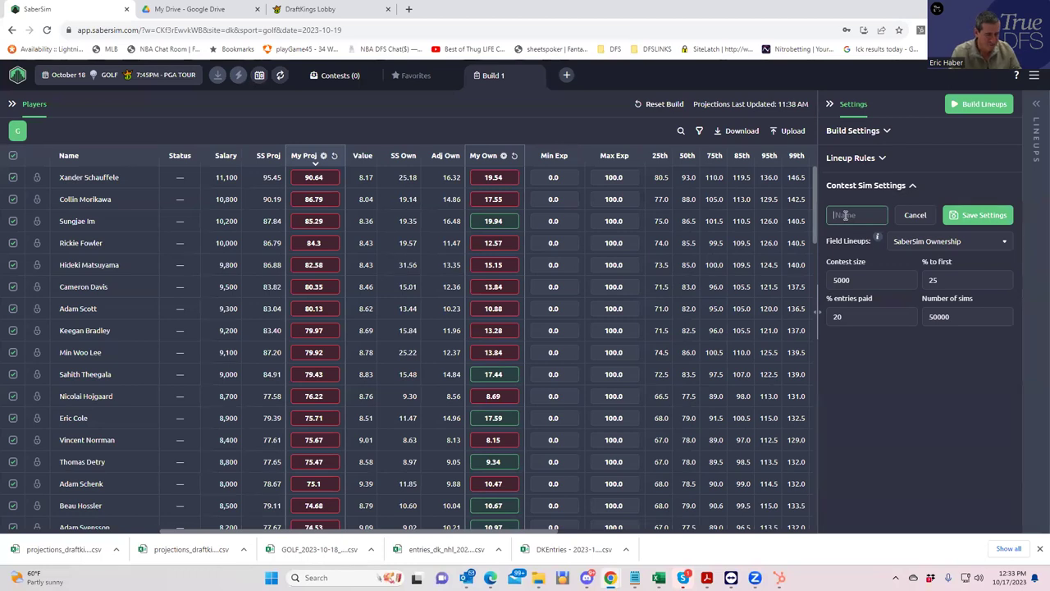
pyautogui.write('ParFour')
pyautogui.click(877, 392)
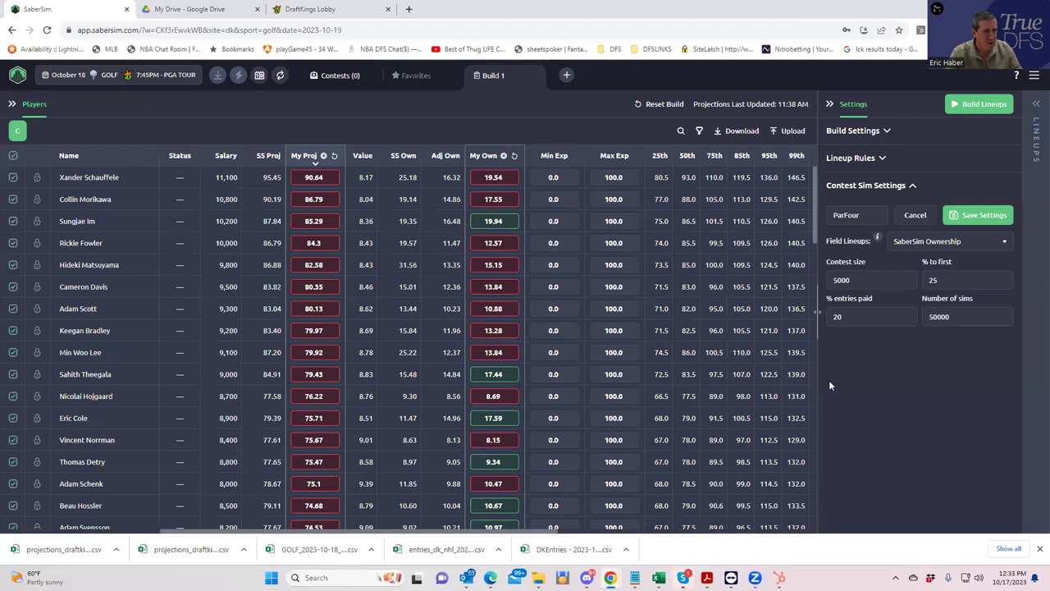
pyautogui.click(296, 11)
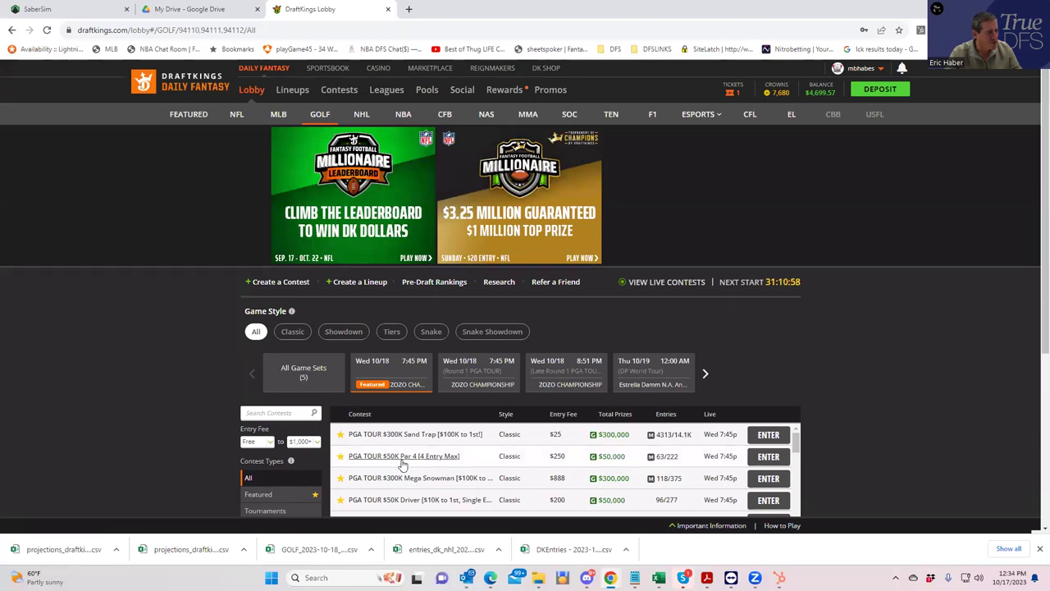
# Step: Open the $50K Par 4 contest details (222 players) and compare them with the ParFour sim
pyautogui.click(769, 458)
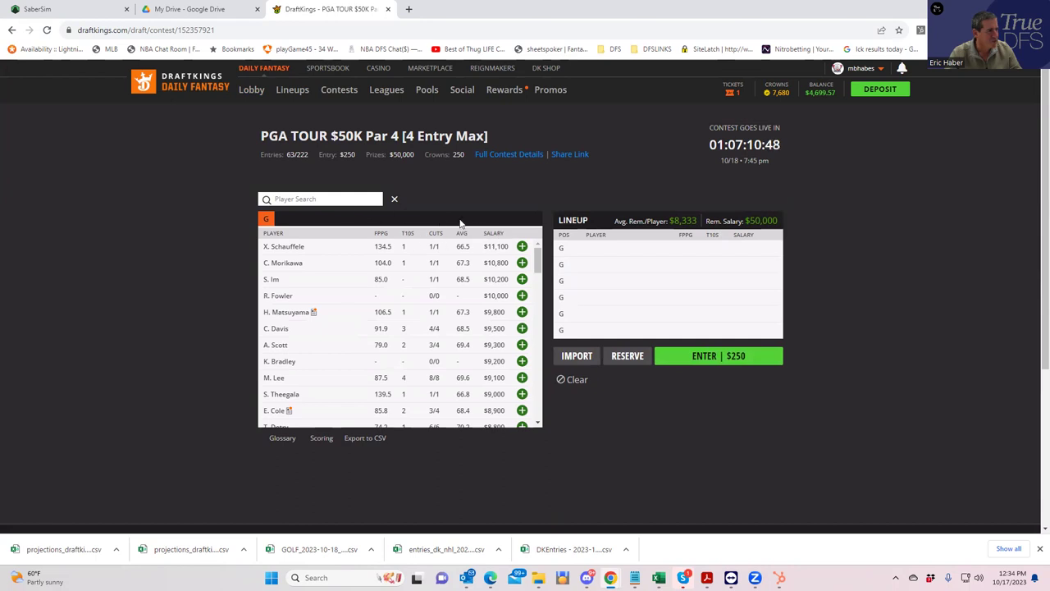
pyautogui.click(517, 160)
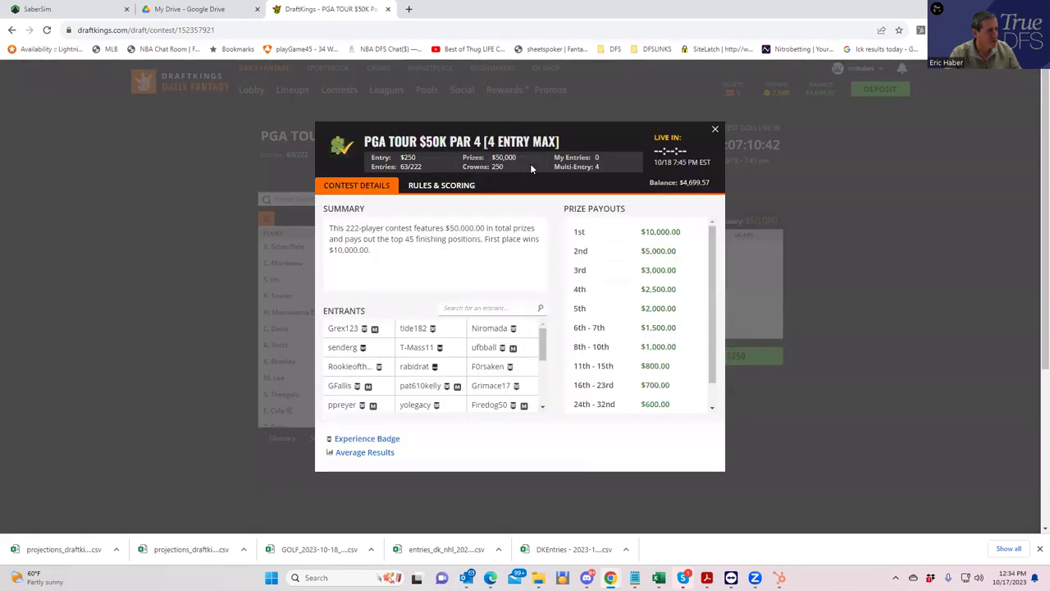
pyautogui.click(83, 10)
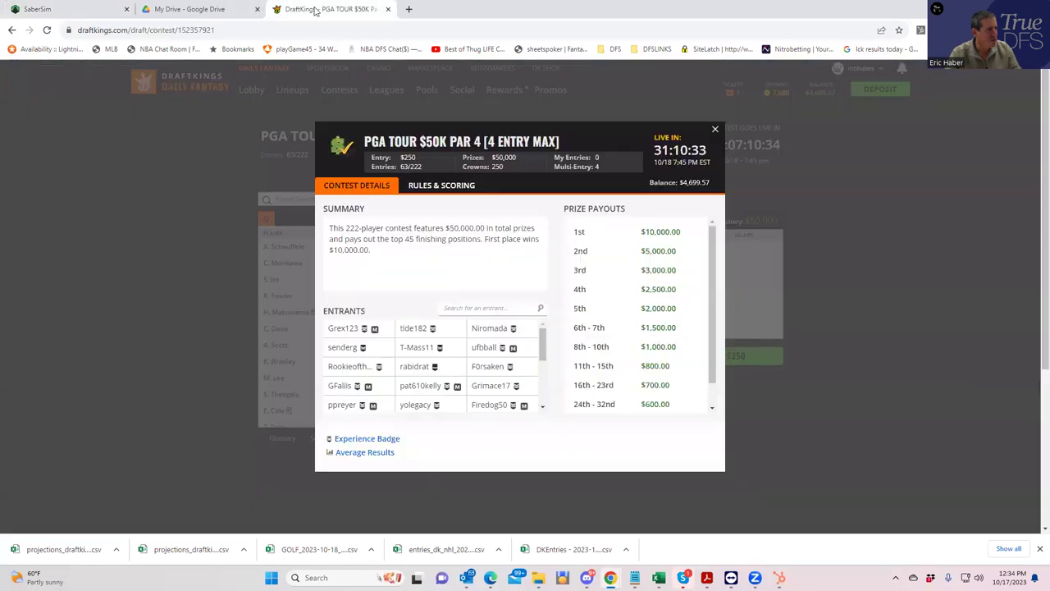
pyautogui.click(324, 9)
pyautogui.click(105, 10)
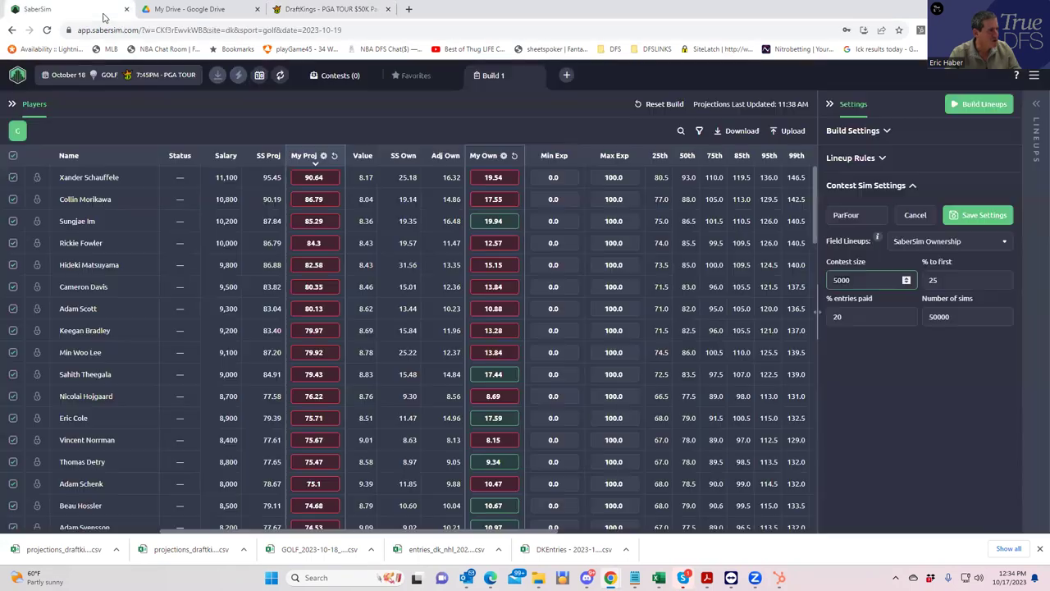
# Step: Set the ParFour sim to contest size 222 and 20% to first, and save it
pyautogui.click(864, 278)
pyautogui.write('222')
pyautogui.click(927, 280)
pyautogui.press('BackSpace')
pyautogui.write('0')
pyautogui.click(922, 382)
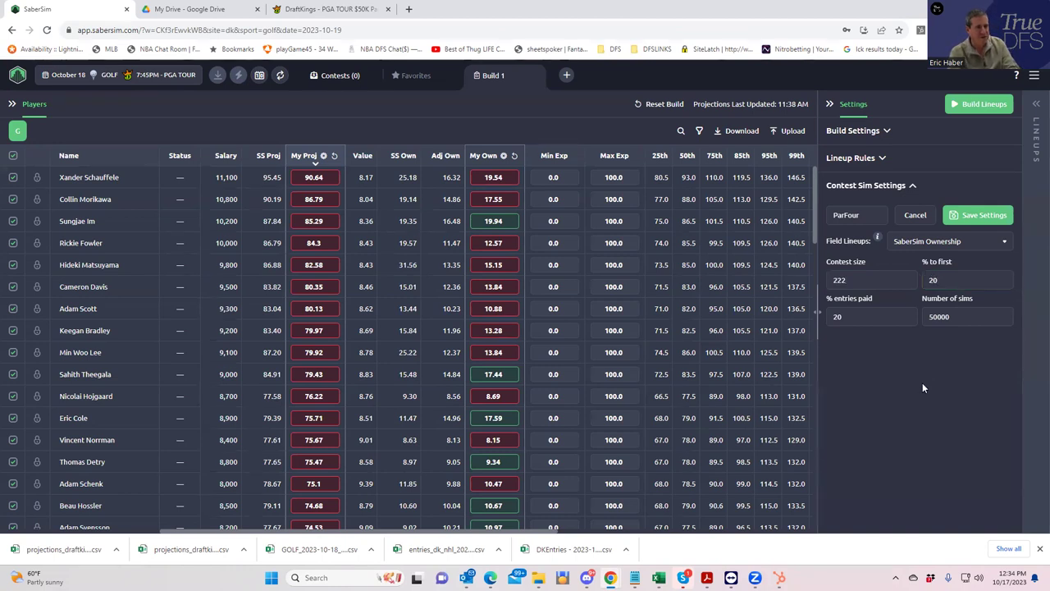
pyautogui.click(977, 215)
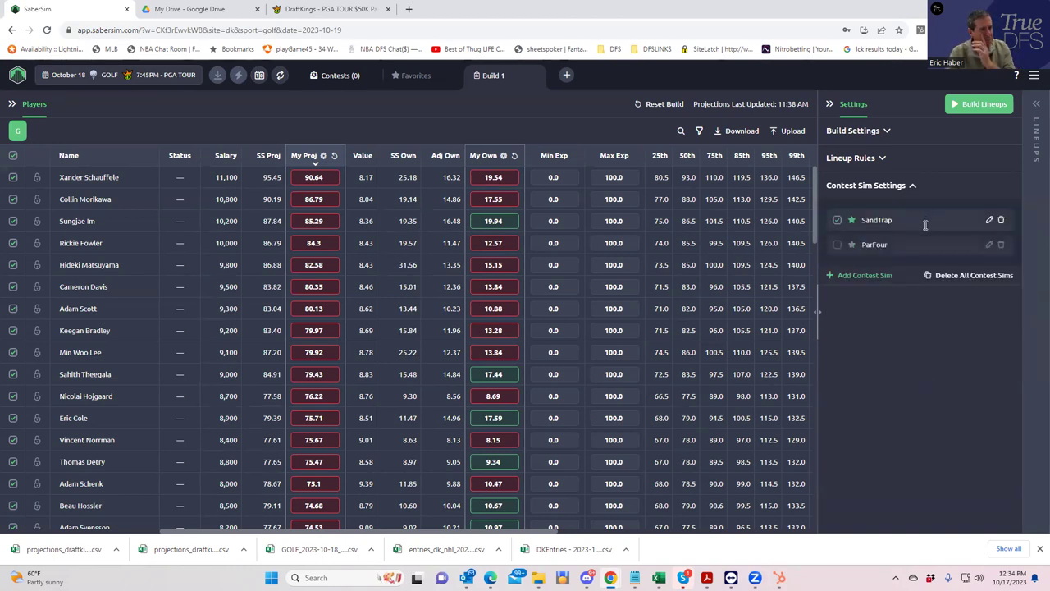
# Step: Fill the golf lineup with three low-salary golfers and enter it into the Par 4 contest
pyautogui.click(361, 9)
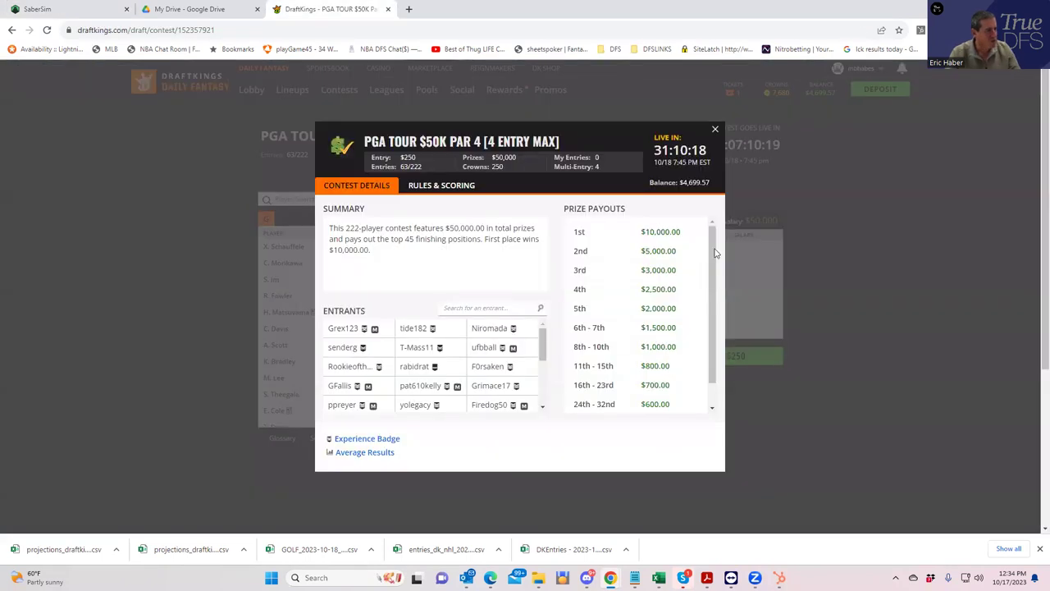
pyautogui.click(715, 132)
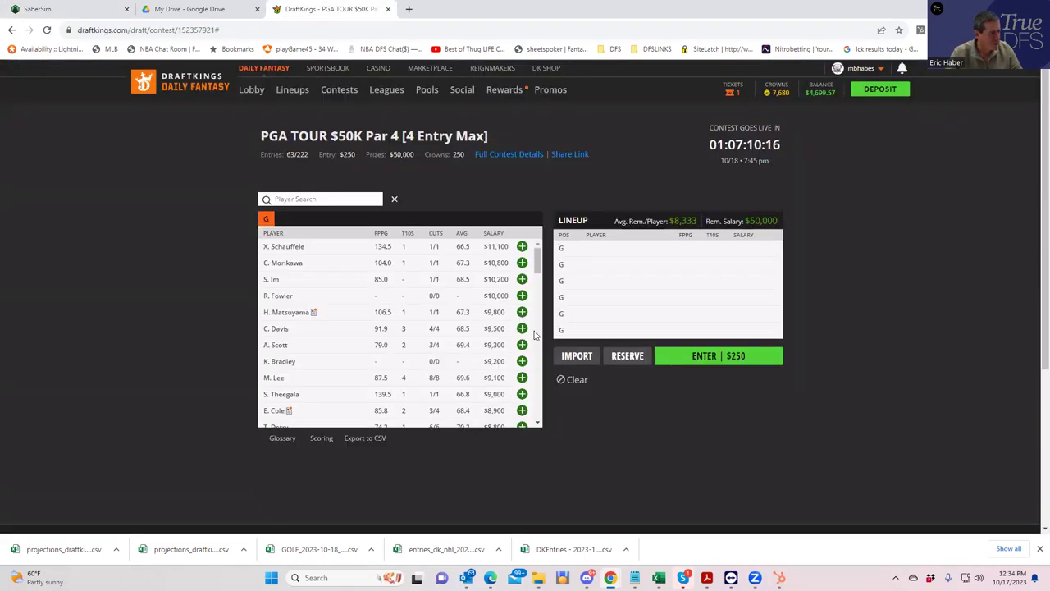
pyautogui.scroll(-2, 538, 345)
pyautogui.scroll(-10, 538, 344)
pyautogui.click(523, 379)
pyautogui.click(523, 379)
pyautogui.click(523, 379)
pyautogui.click(523, 379)
pyautogui.click(523, 379)
pyautogui.click(523, 379)
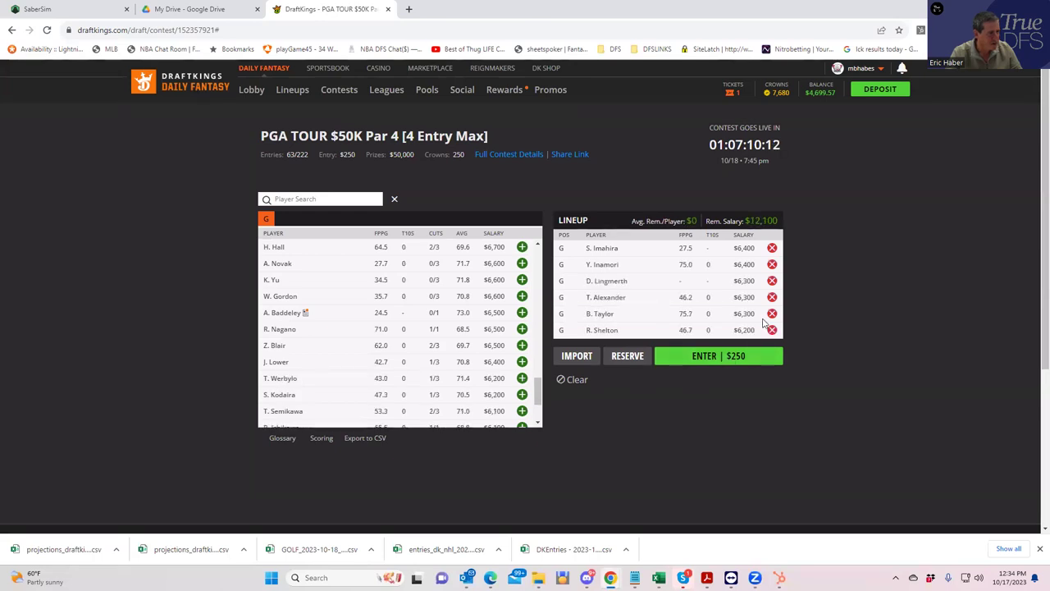
pyautogui.click(733, 357)
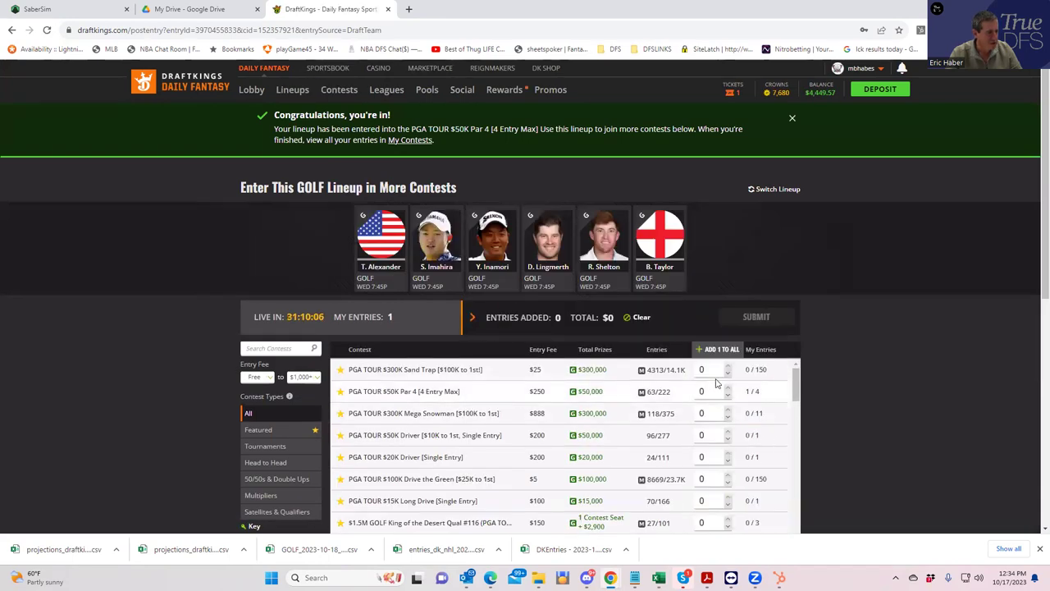
# Step: Add and submit 150 entries of the lineup into the Sand Trap contest
pyautogui.click(714, 370)
pyautogui.write('150')
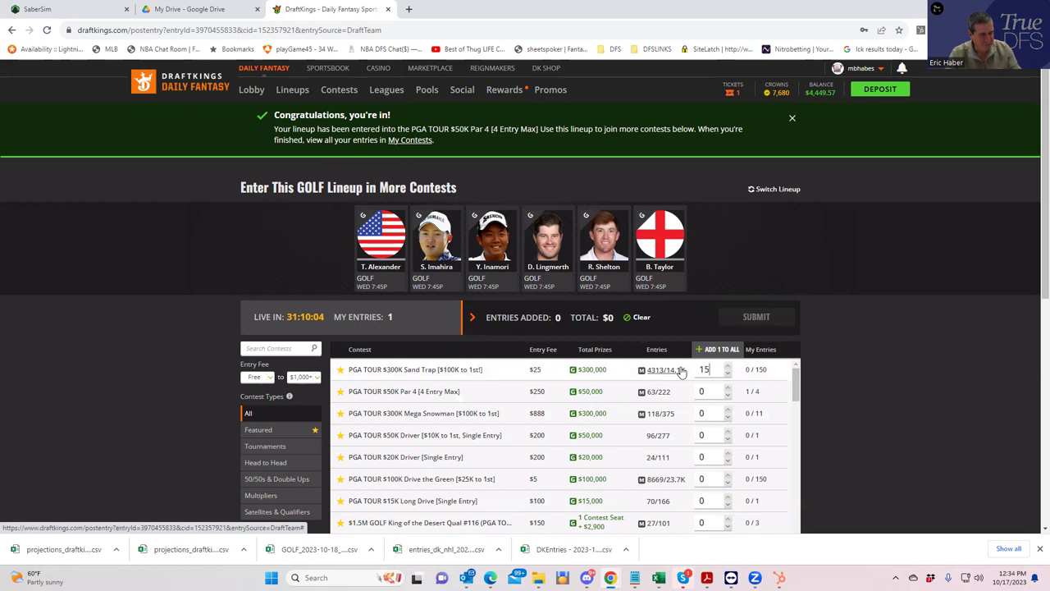
pyautogui.click(707, 412)
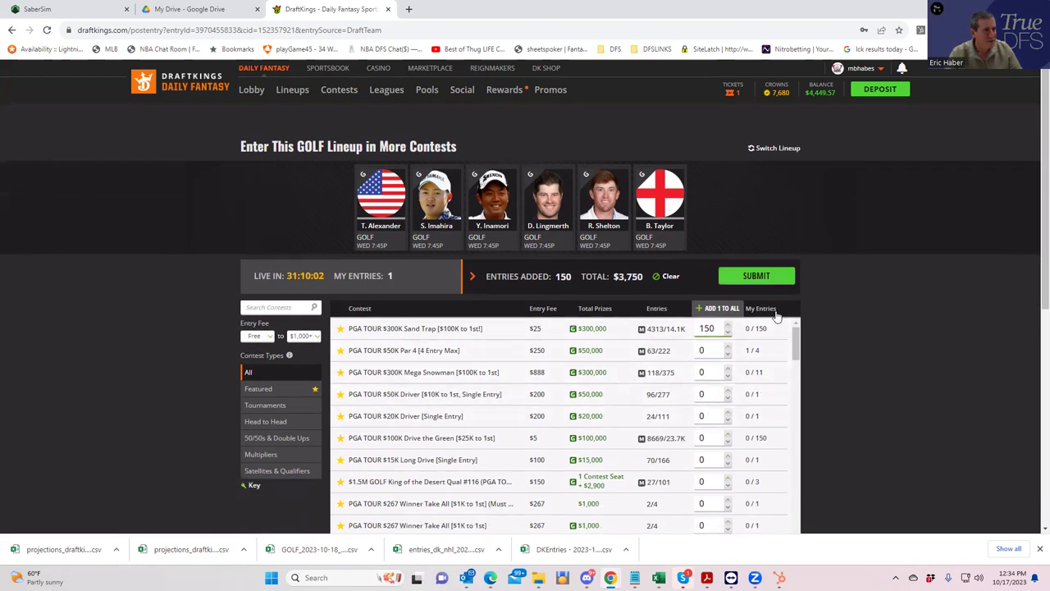
pyautogui.click(758, 279)
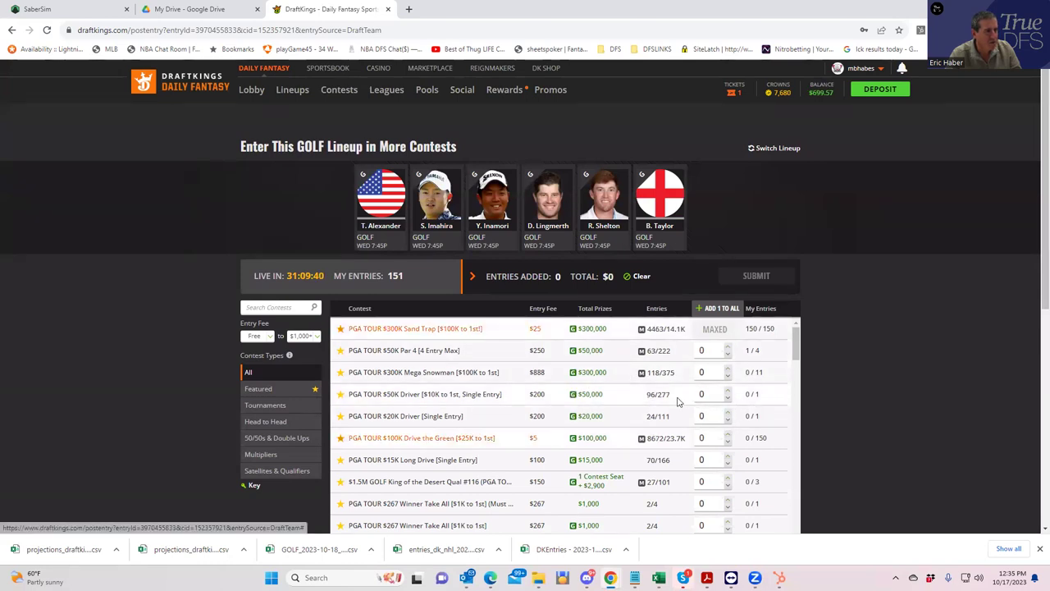
# Step: Add one entry each to the $50K and $20K Driver contests and submit them
pyautogui.click(233, 9)
pyautogui.click(314, 10)
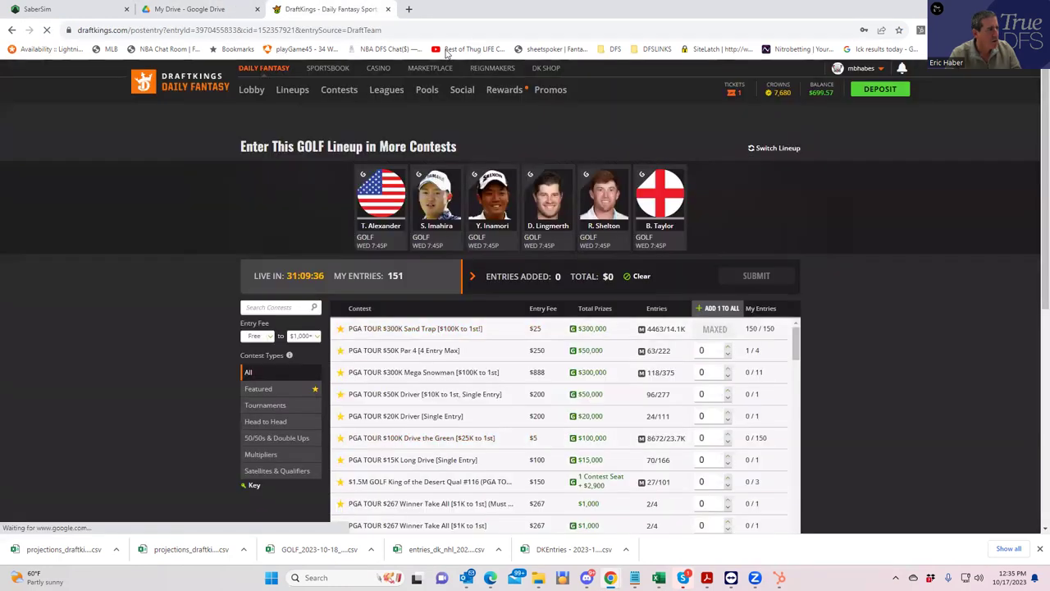
pyautogui.click(727, 390)
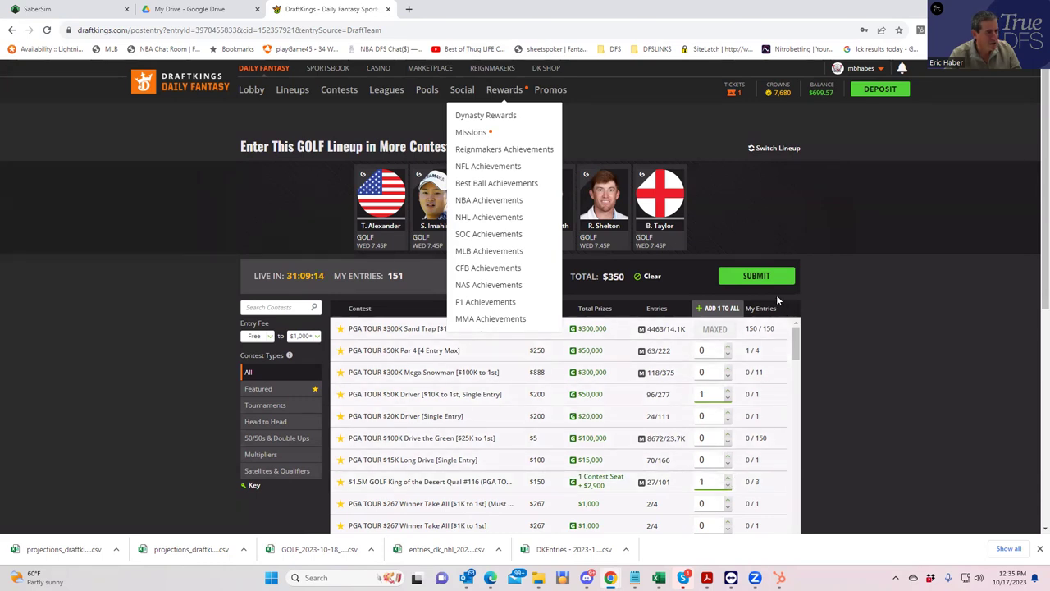
pyautogui.click(726, 414)
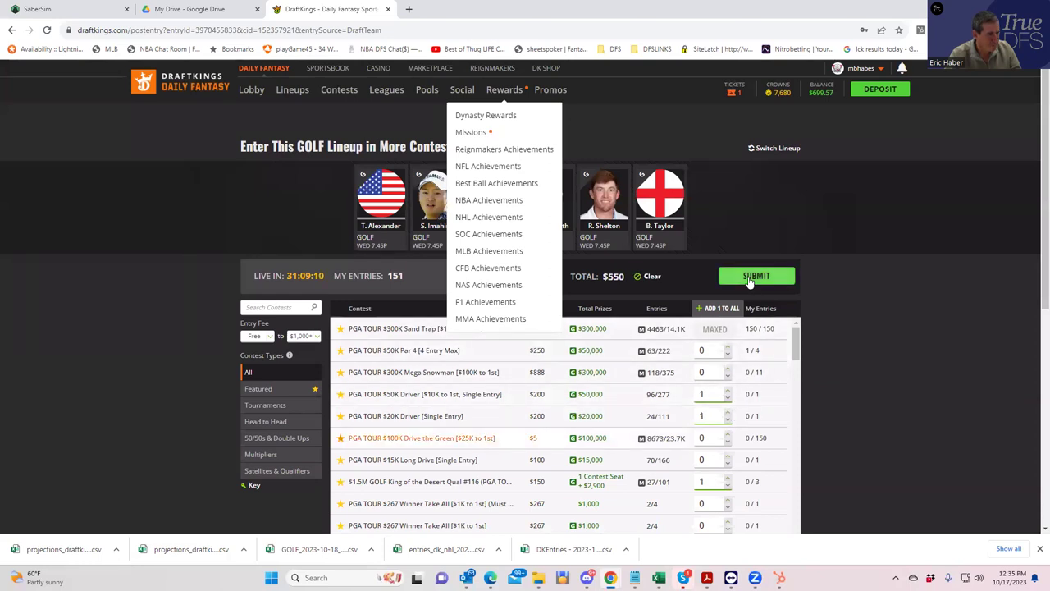
pyautogui.click(748, 279)
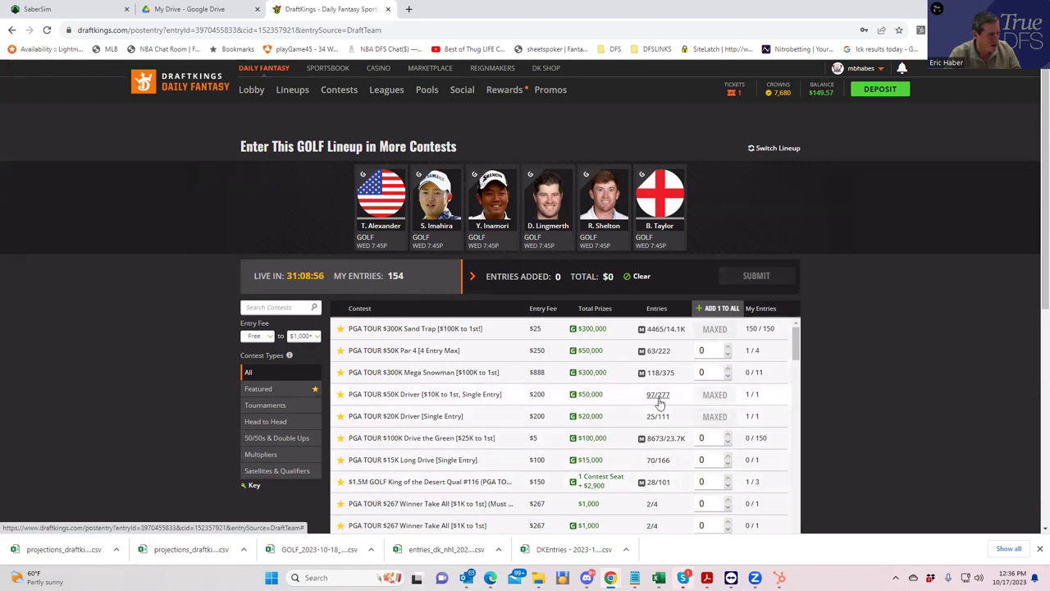
# Step: Add a Driver contest sim with contest size 277 and 20% to first, and save it
pyautogui.click(77, 11)
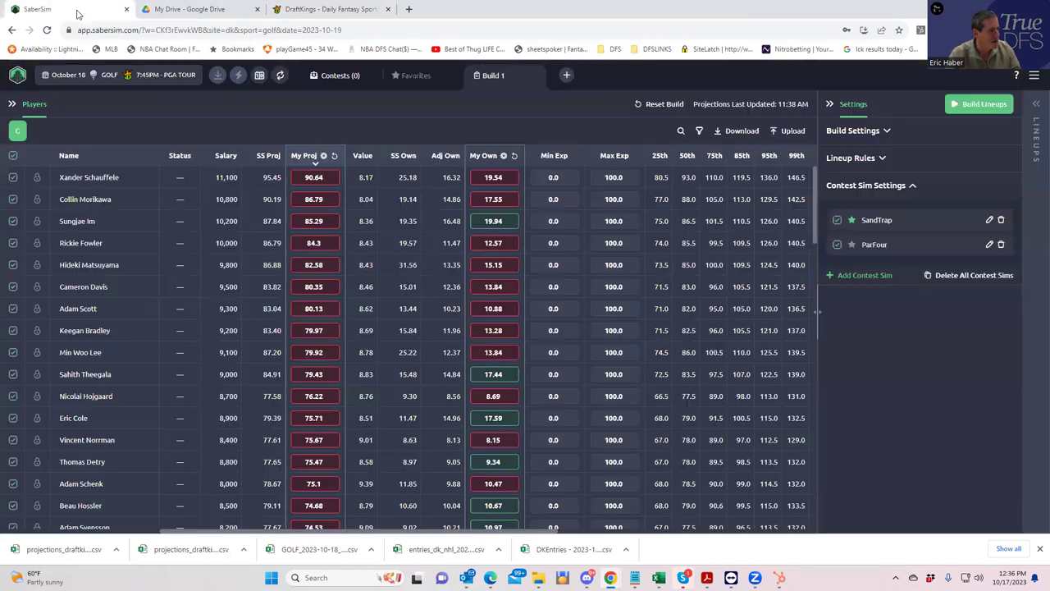
pyautogui.click(841, 279)
pyautogui.click(854, 215)
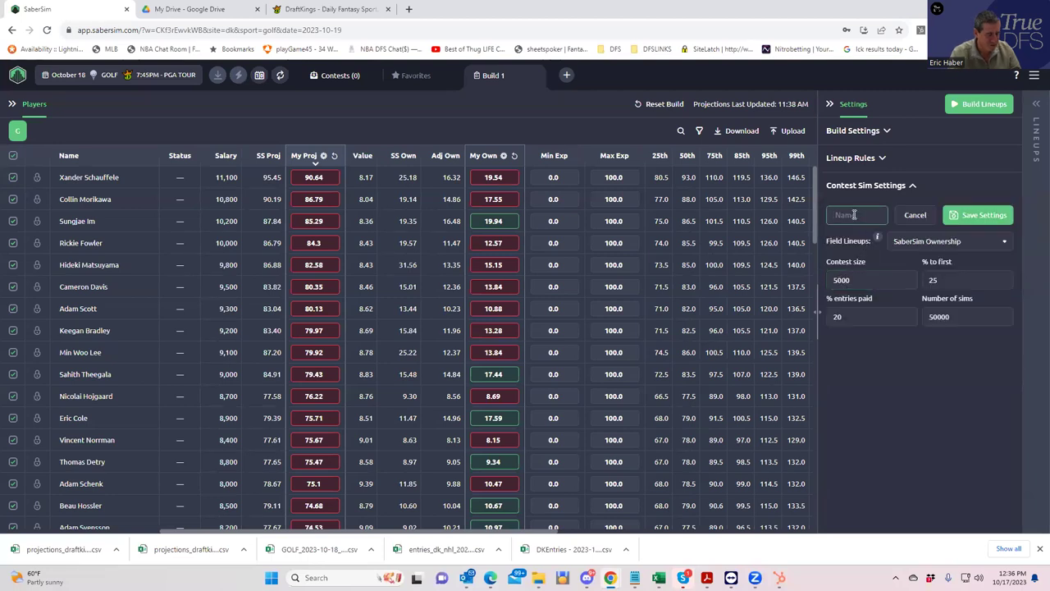
pyautogui.write('Driver')
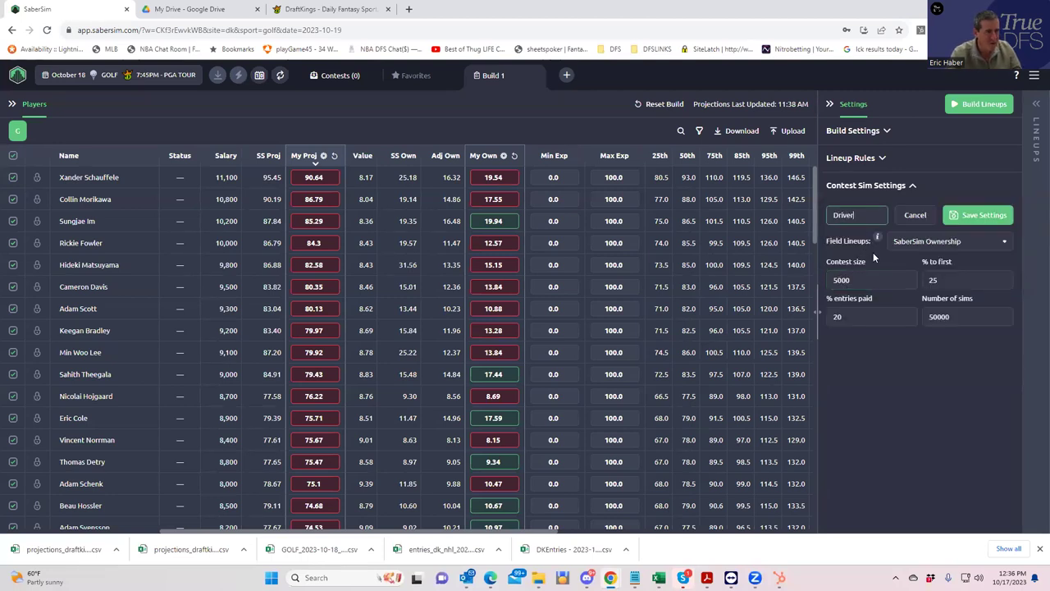
pyautogui.click(869, 280)
pyautogui.hotkey('ctrl', 'a')
pyautogui.write('277')
pyautogui.click(872, 391)
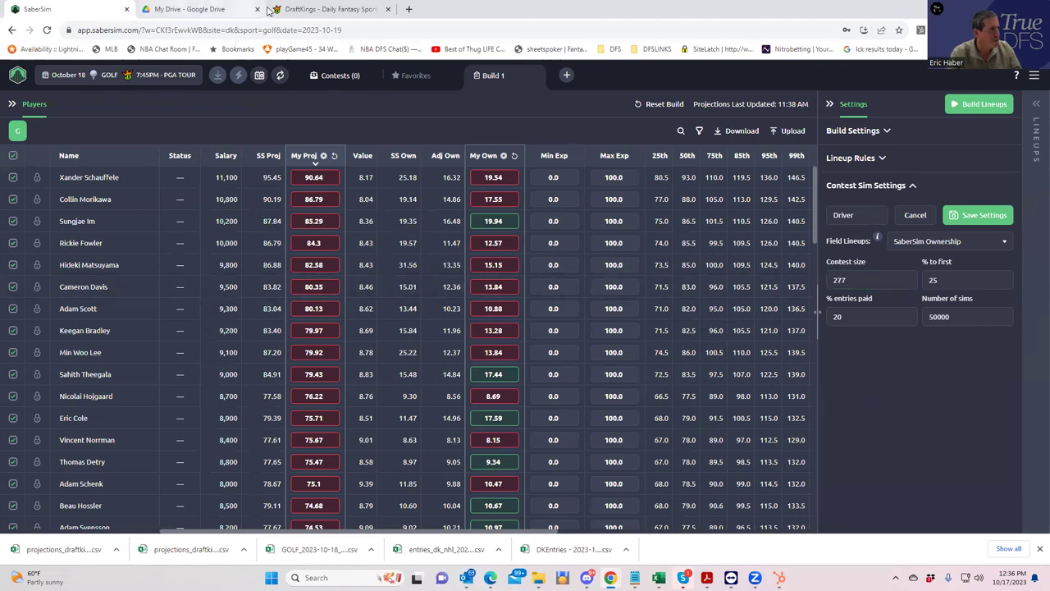
pyautogui.click(303, 12)
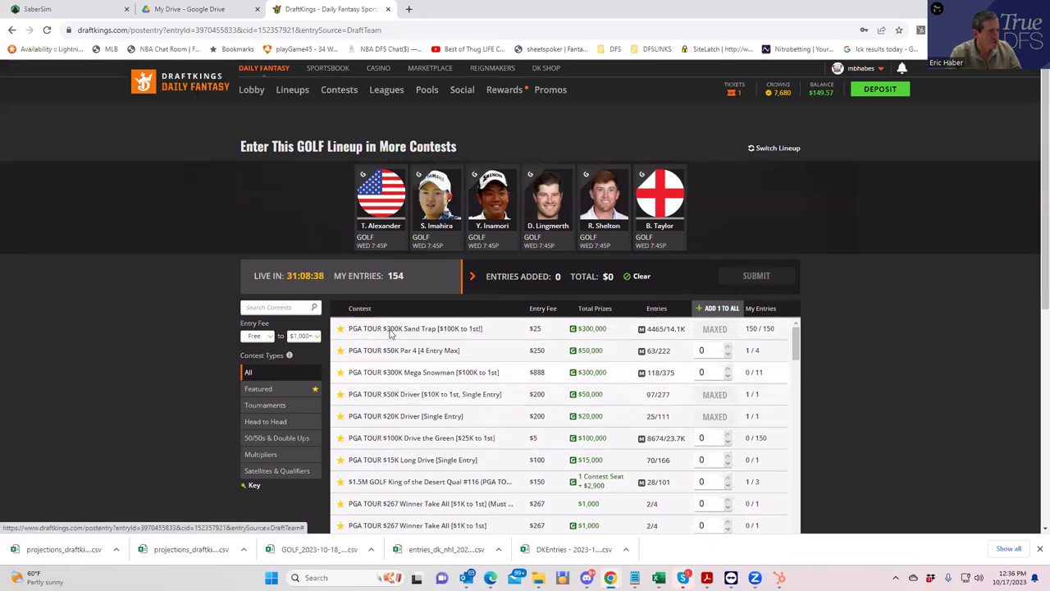
pyautogui.click(74, 9)
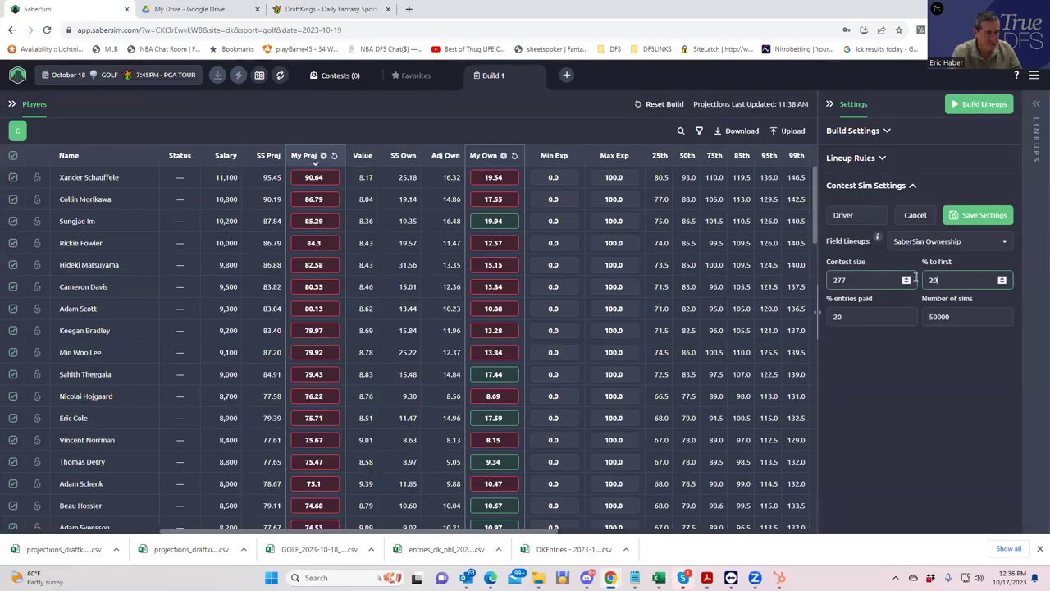
pyautogui.click(969, 216)
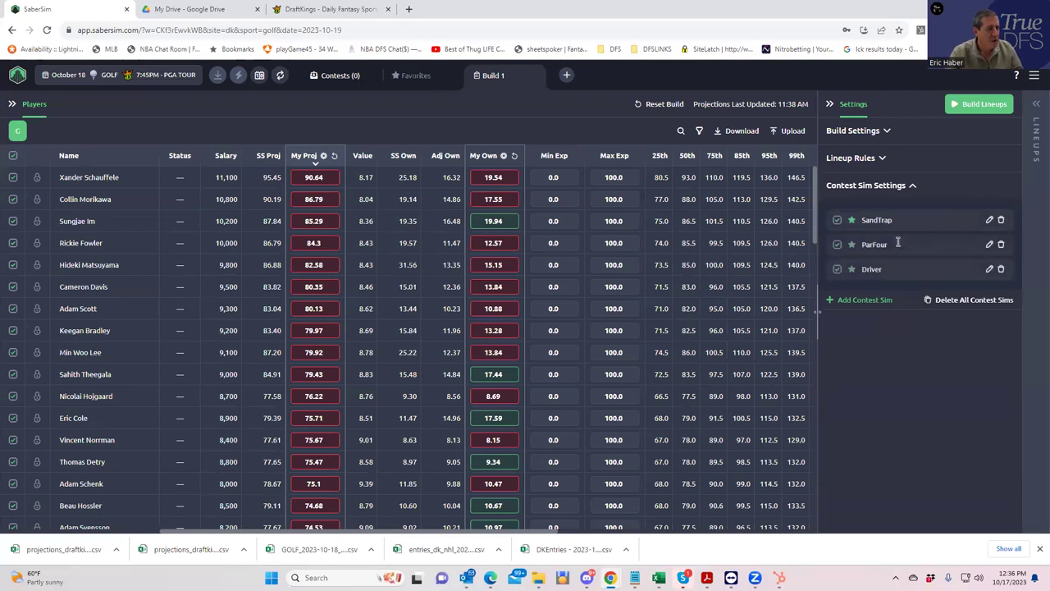
# Step: Add a 20kDriver sim with contest size 111 and 20% to first, checking DraftKings, and save it
pyautogui.click(830, 301)
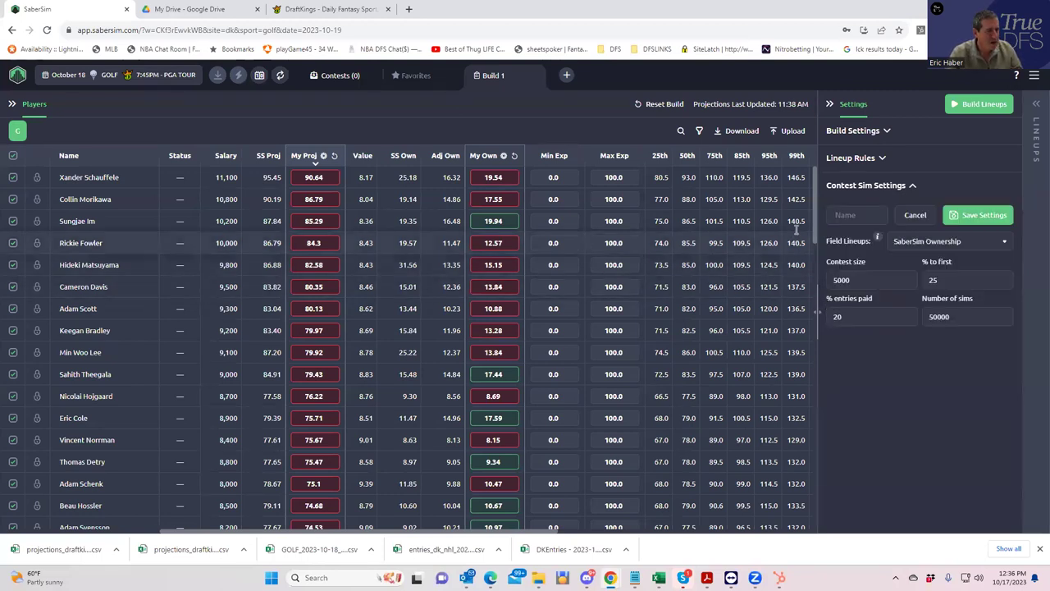
pyautogui.click(296, 10)
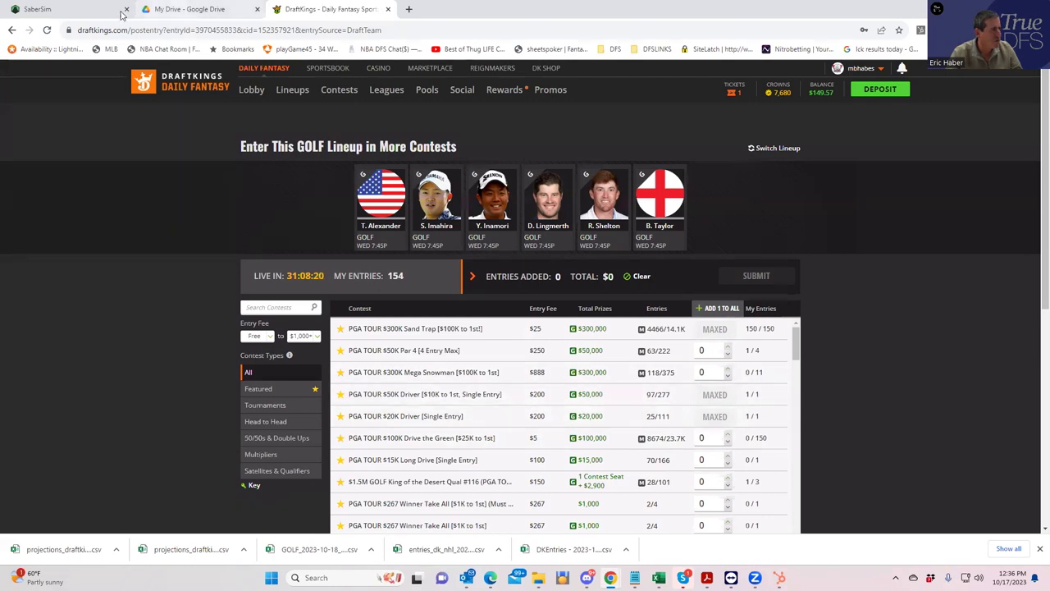
pyautogui.click(76, 14)
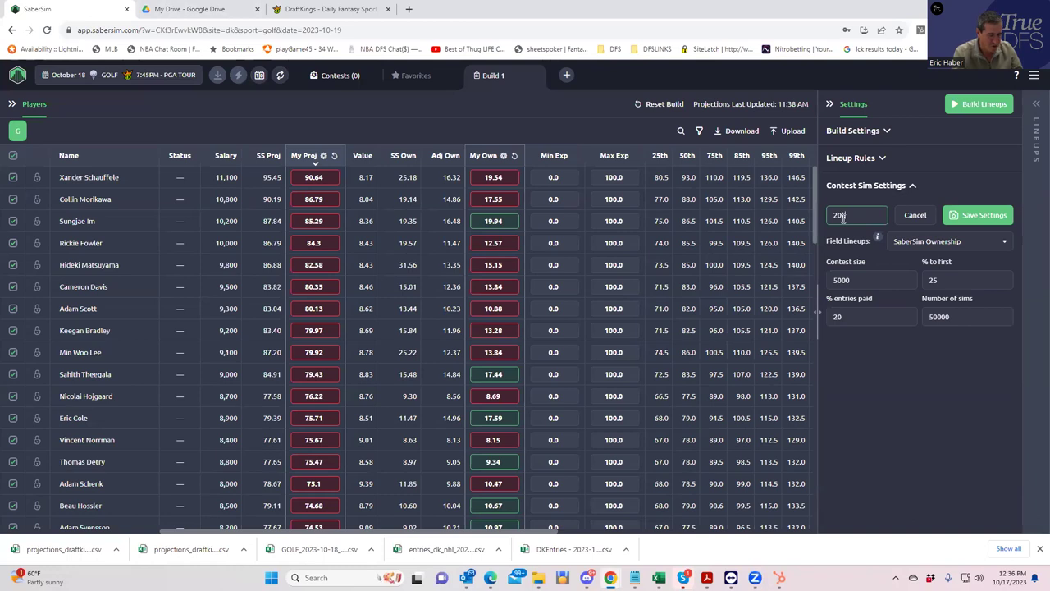
pyautogui.write('Driver')
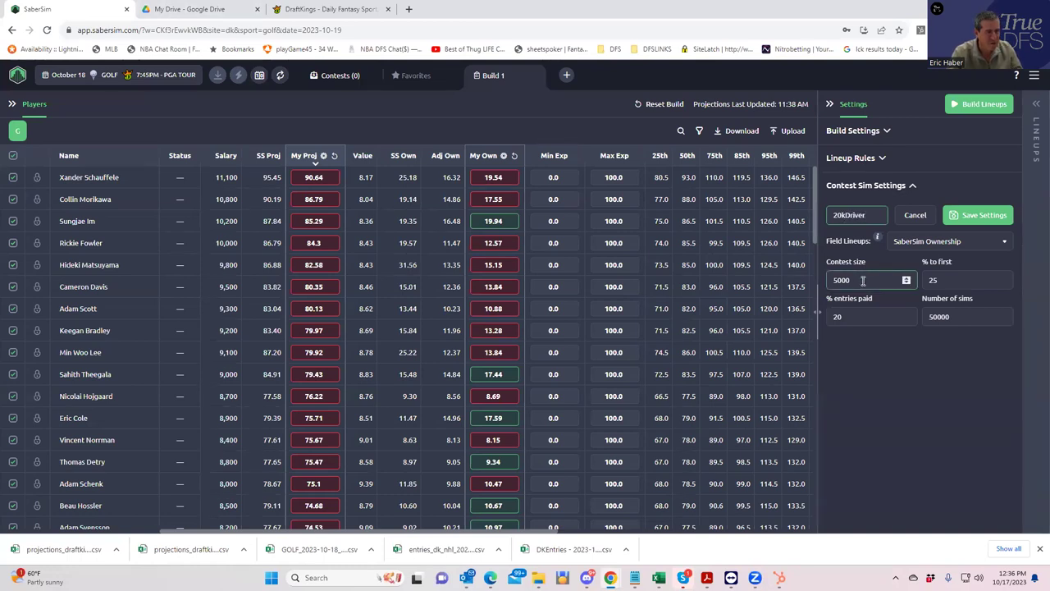
pyautogui.write('200')
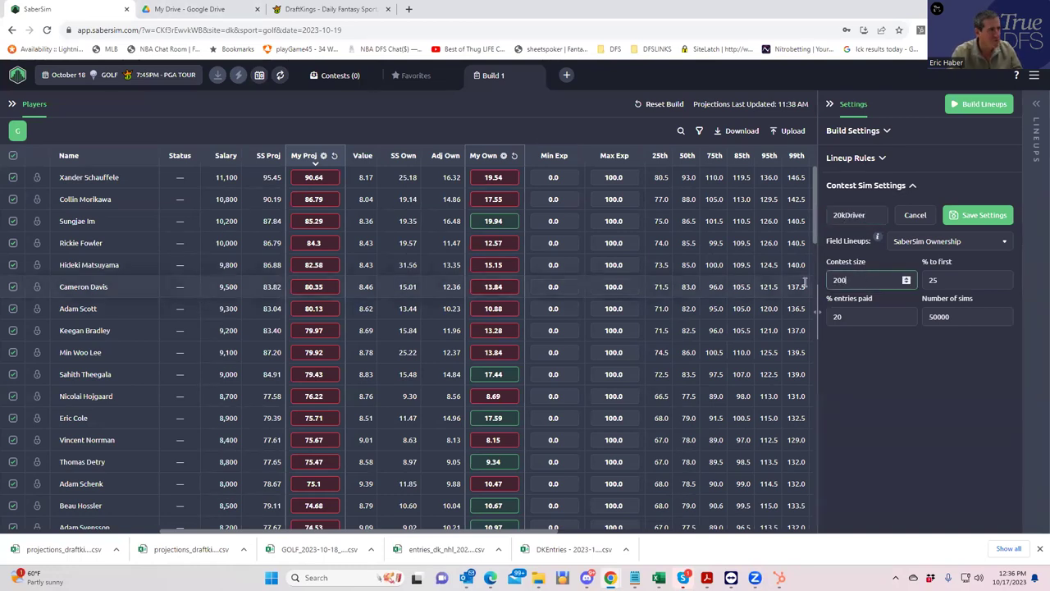
pyautogui.click(317, 10)
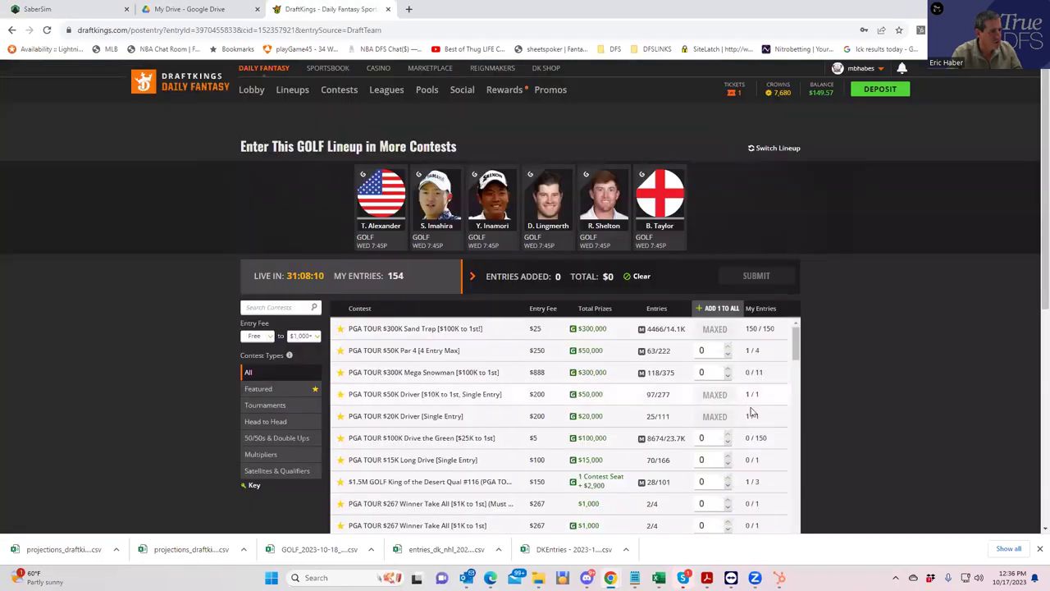
pyautogui.click(74, 10)
pyautogui.press('BackSpace')
pyautogui.press('BackSpace')
pyautogui.press('BackSpace')
pyautogui.write('111')
pyautogui.click(923, 280)
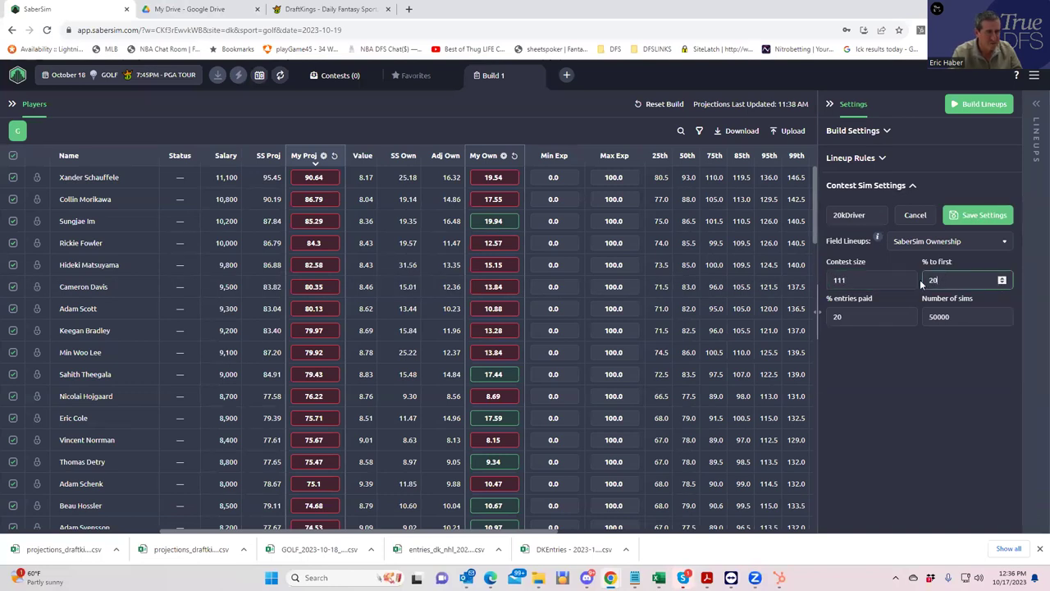
pyautogui.click(991, 215)
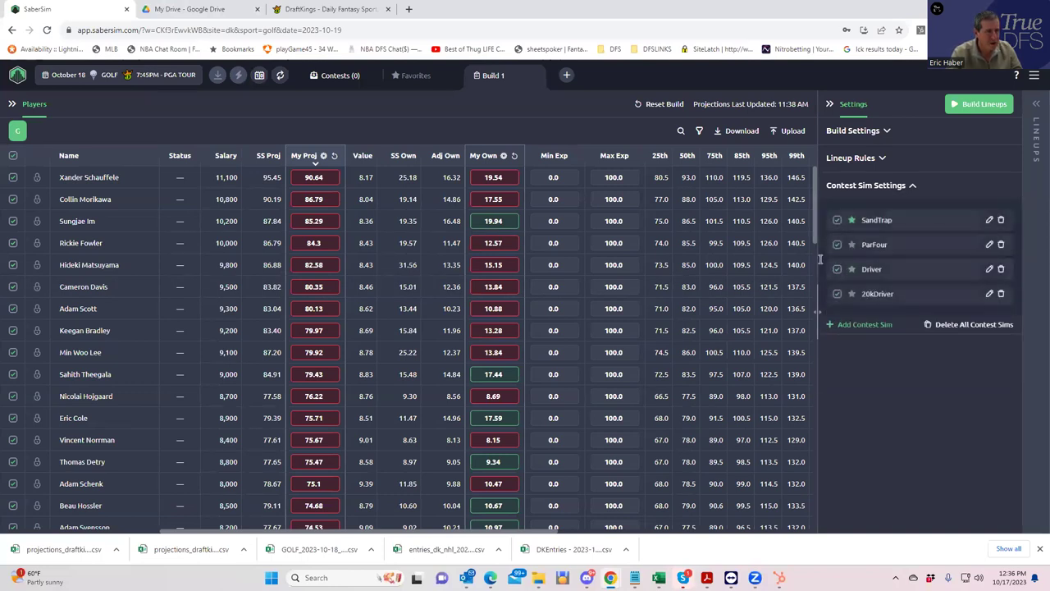
# Step: Check the King of the Desert qualifier's details in DraftKings: 28/101 entries, ticket for first
pyautogui.click(301, 10)
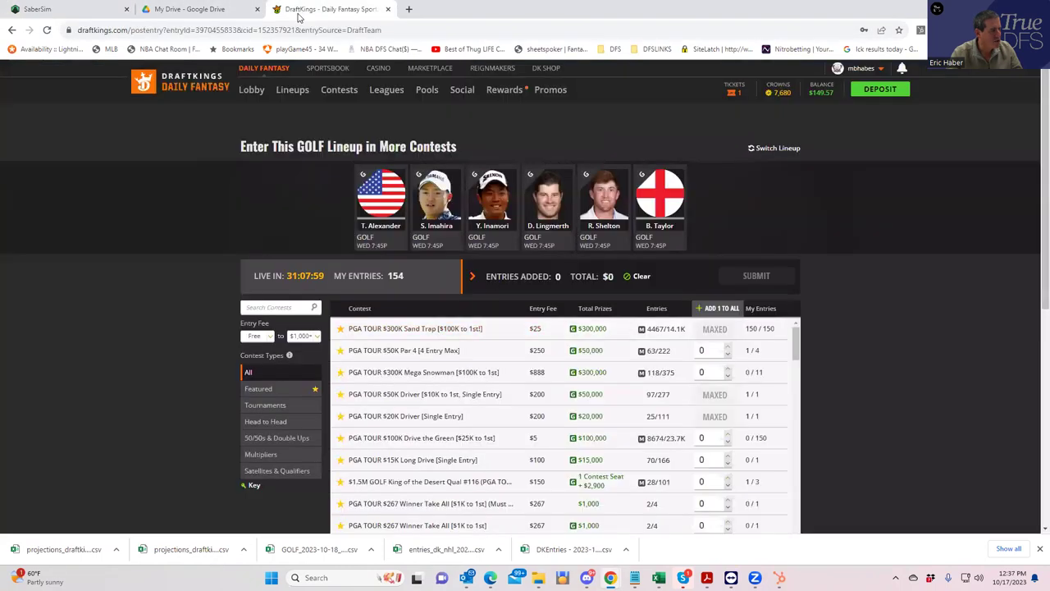
pyautogui.click(601, 479)
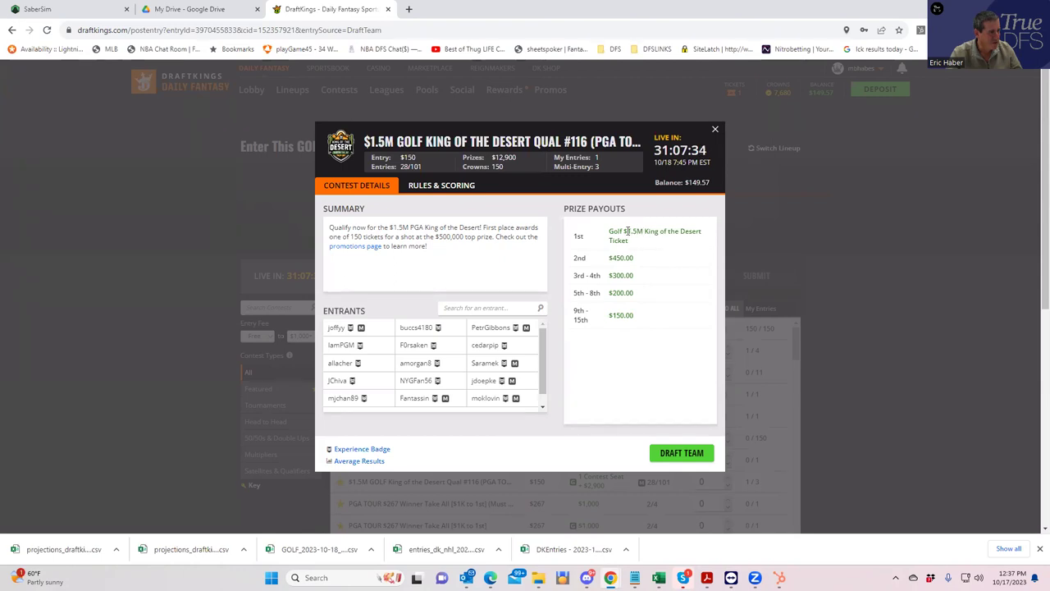
pyautogui.click(715, 131)
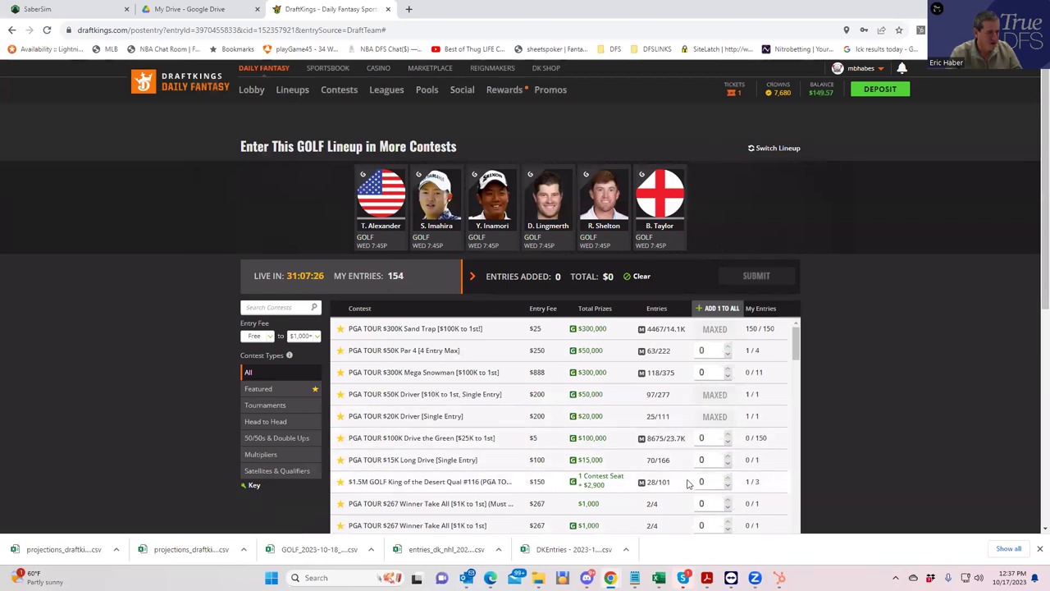
# Step: Create a contest sim named 'Qualifier' with contest size 100 and 90% to first
pyautogui.click(50, 9)
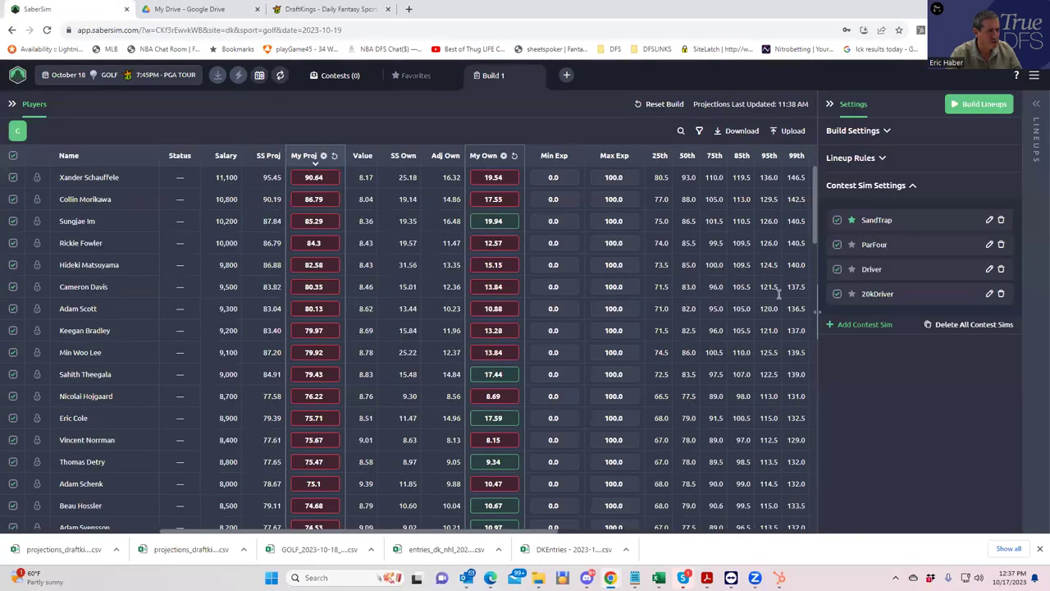
pyautogui.click(831, 325)
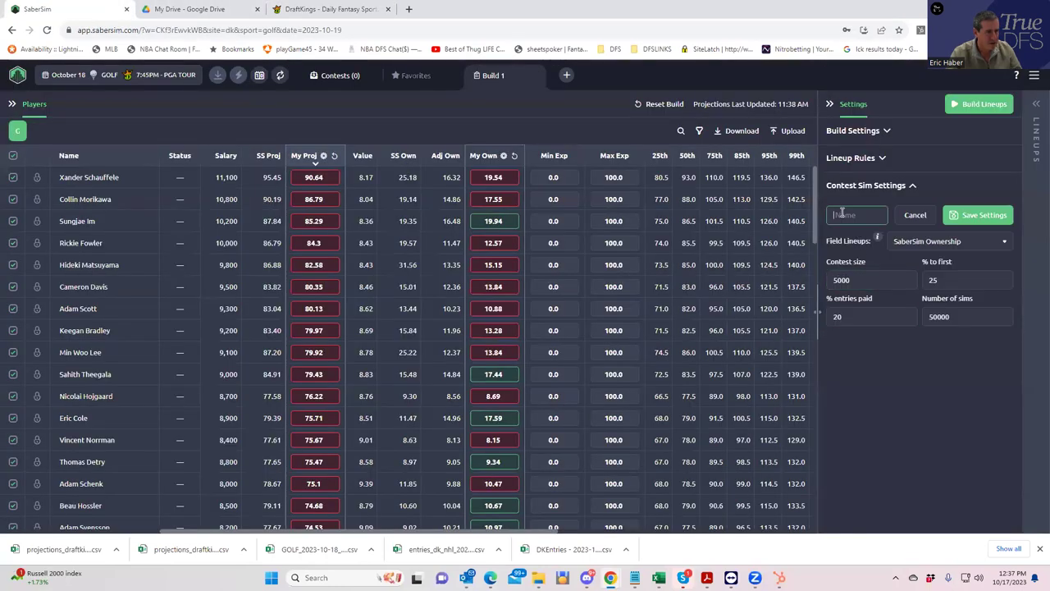
pyautogui.write('Qualifier')
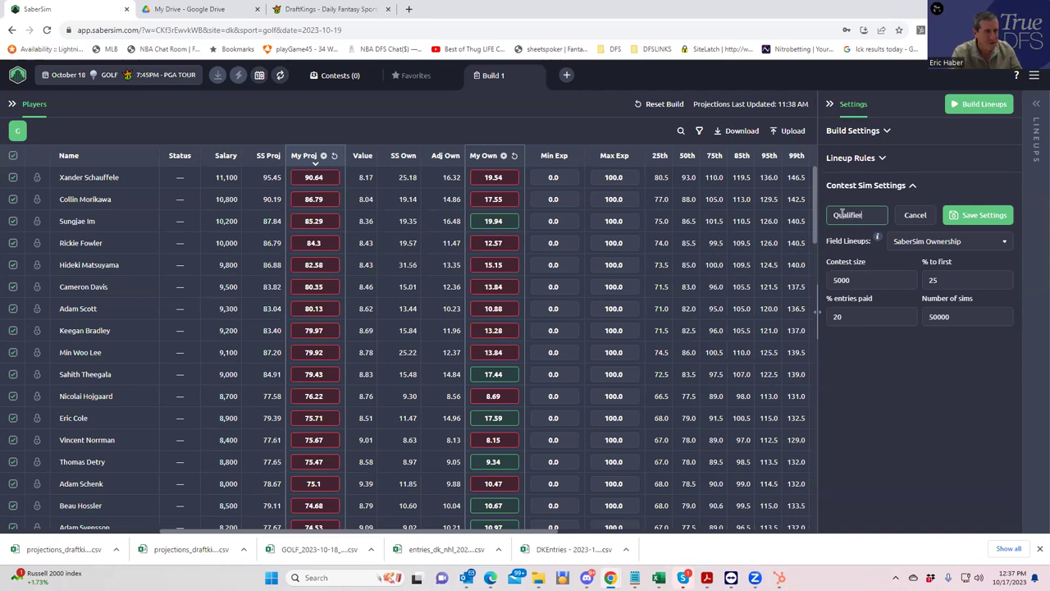
pyautogui.click(867, 280)
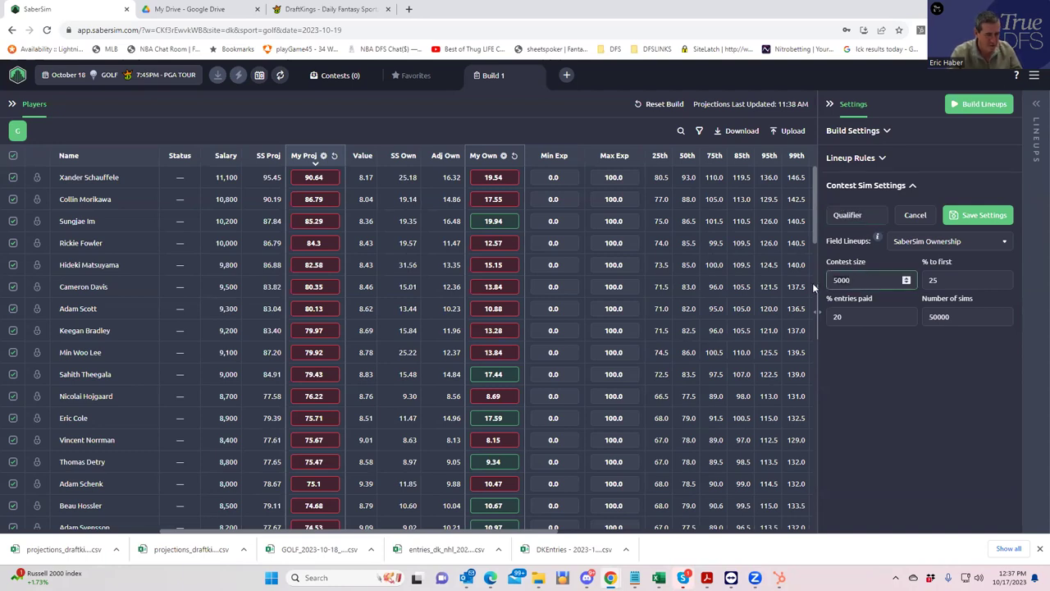
pyautogui.press('BackSpace')
pyautogui.press('BackSpace')
pyautogui.press('BackSpace')
pyautogui.press('BackSpace')
pyautogui.write('100')
pyautogui.click(934, 281)
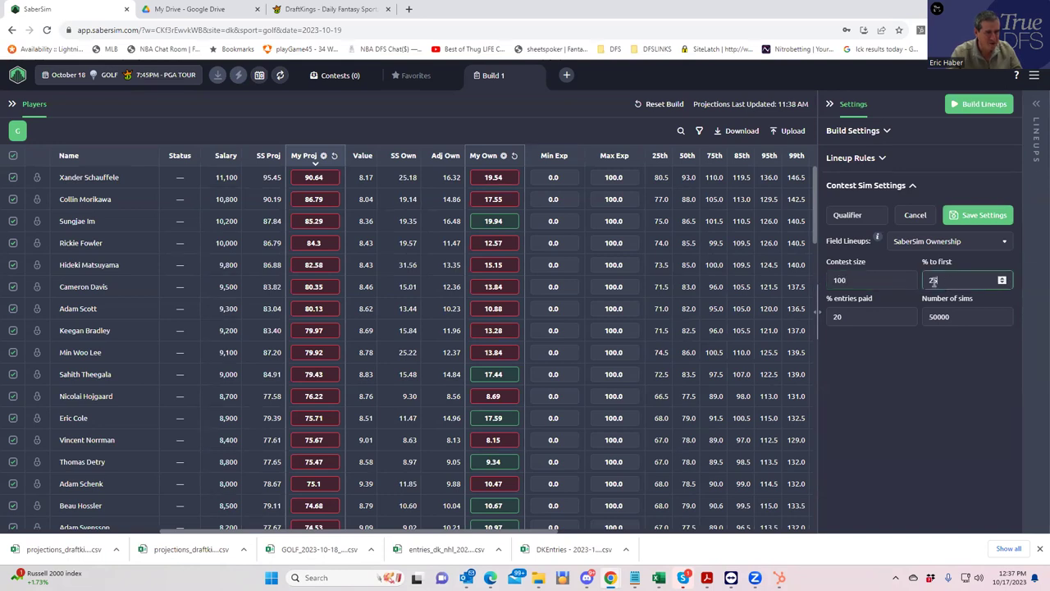
pyautogui.click(880, 407)
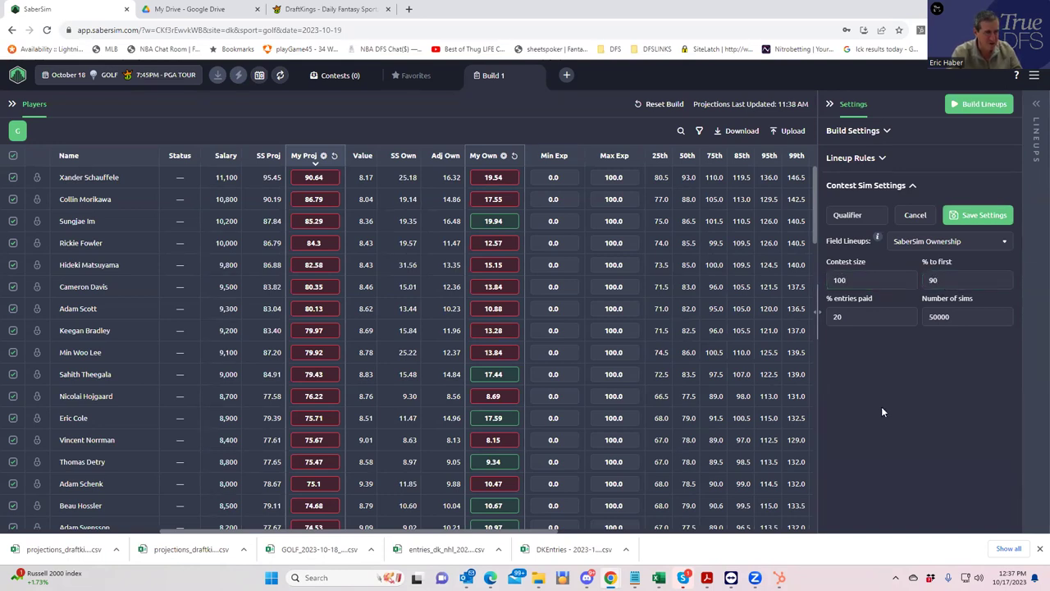
pyautogui.click(975, 217)
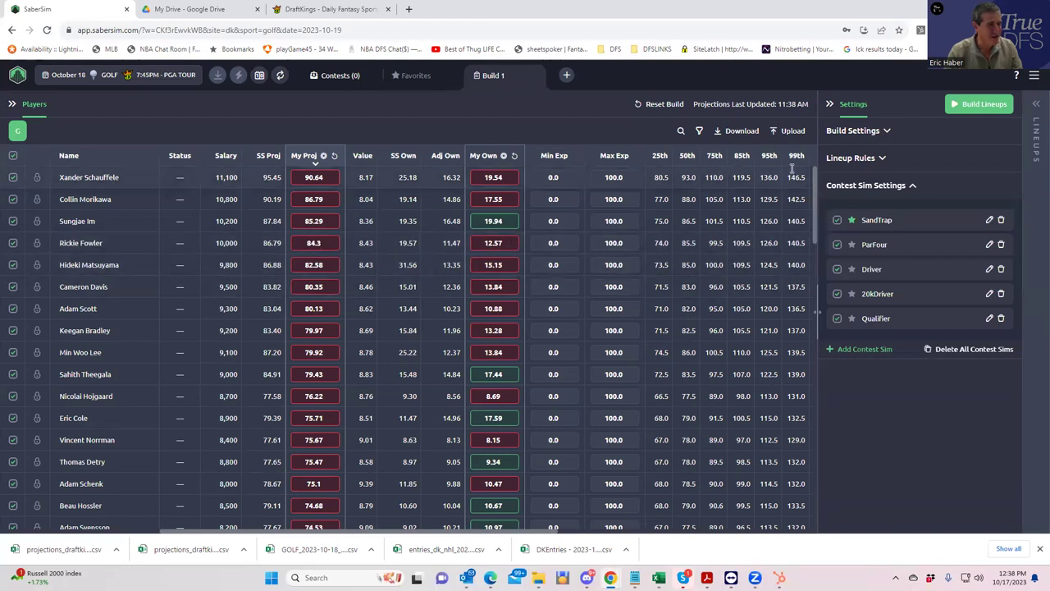
# Step: Set No. Lineups to 150 in Build Settings and build the golf lineups
pyautogui.click(882, 131)
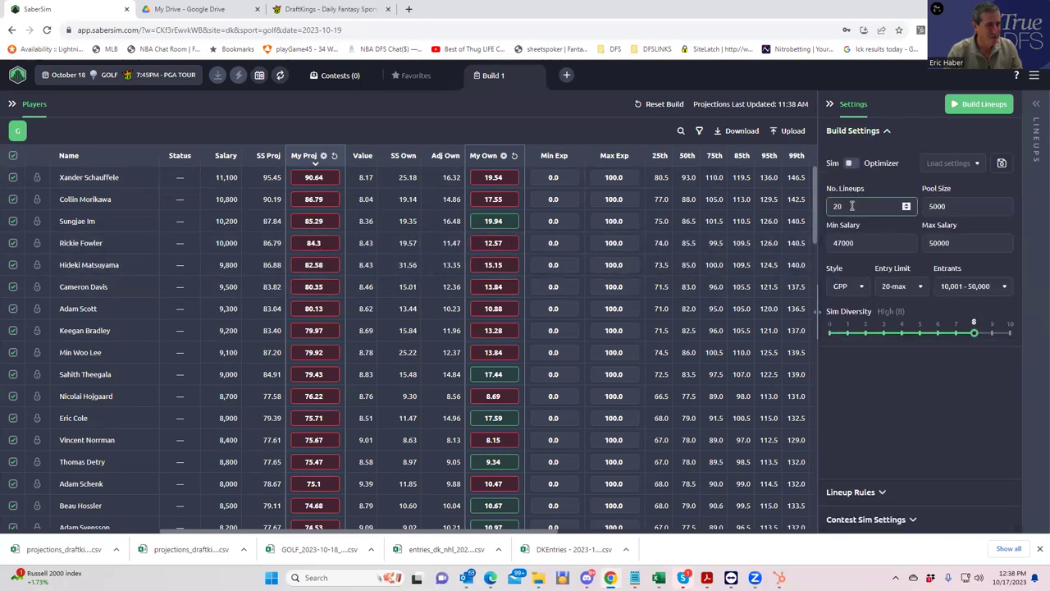
pyautogui.write('150')
pyautogui.click(930, 430)
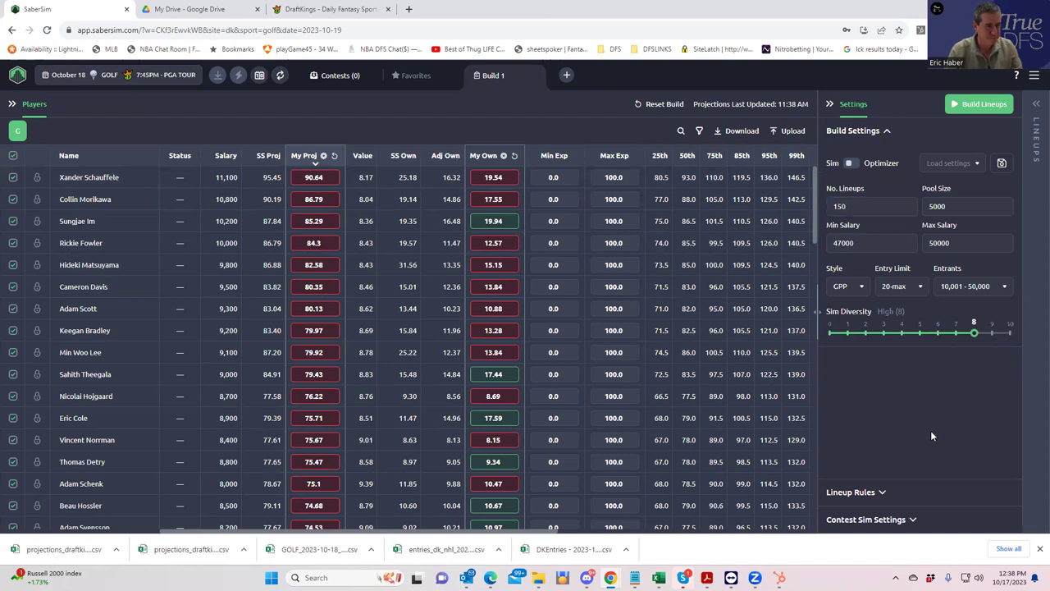
pyautogui.click(976, 101)
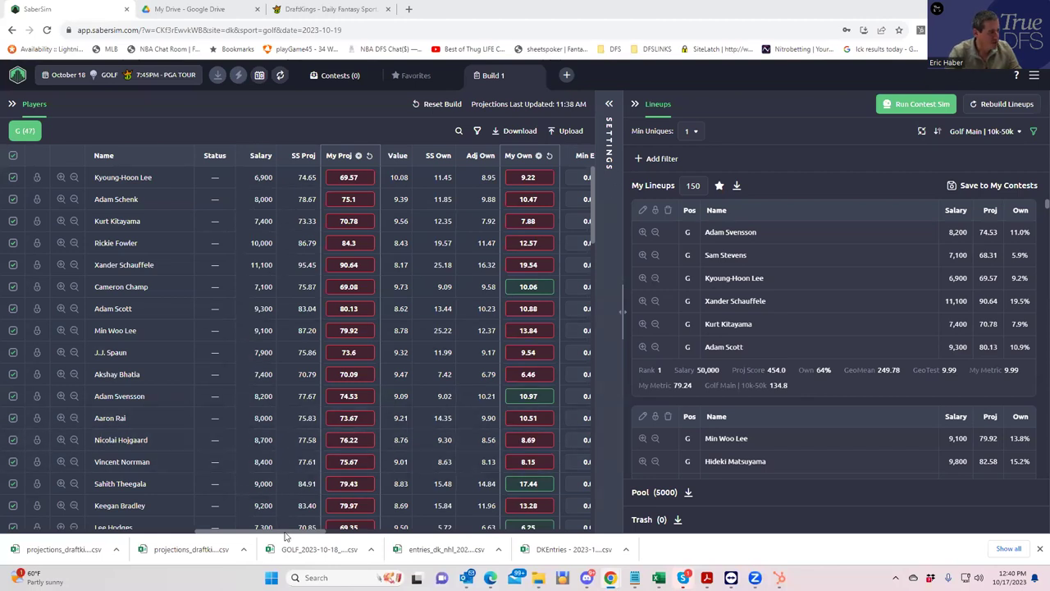
# Step: Check player exposures, then run the contest sim on the lineups against the saved contests
pyautogui.moveTo(285, 536)
pyautogui.mouseDown()
pyautogui.moveTo(333, 537)
pyautogui.moveTo(272, 527)
pyautogui.mouseUp()
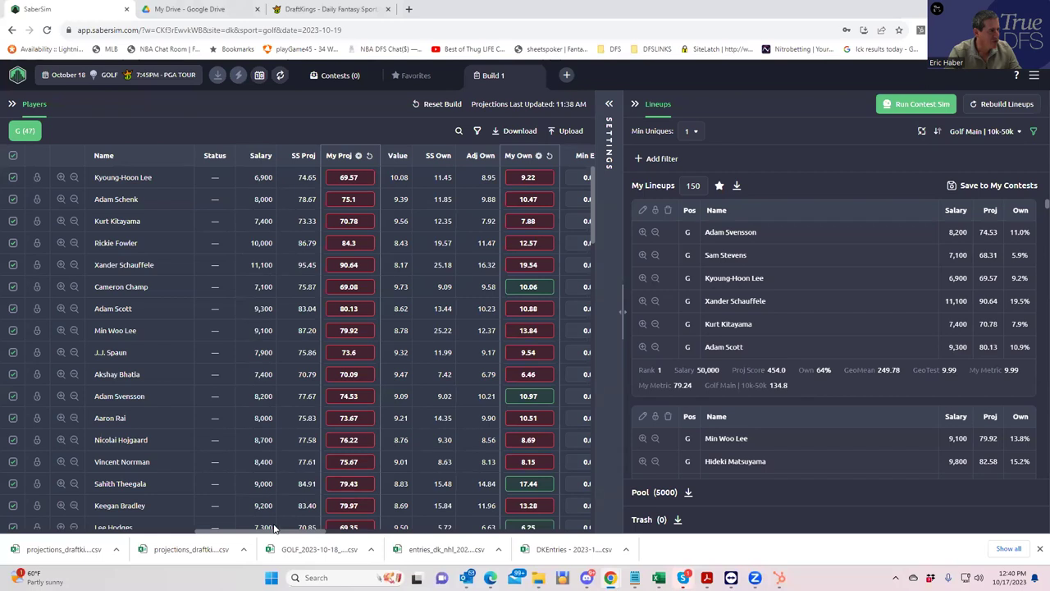
pyautogui.hscroll(5, 279, 527)
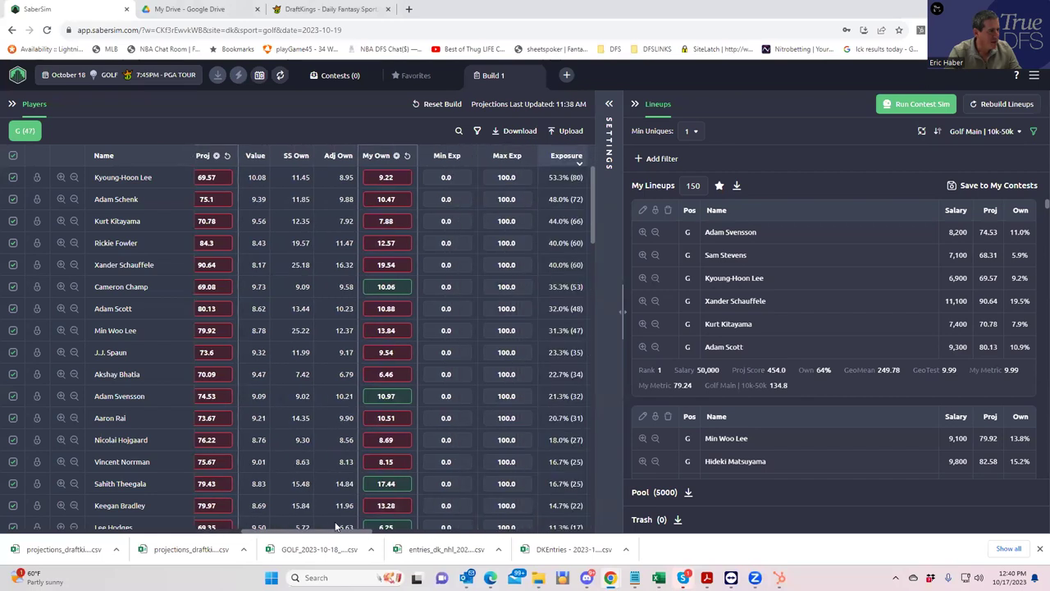
pyautogui.hscroll(-5, 298, 520)
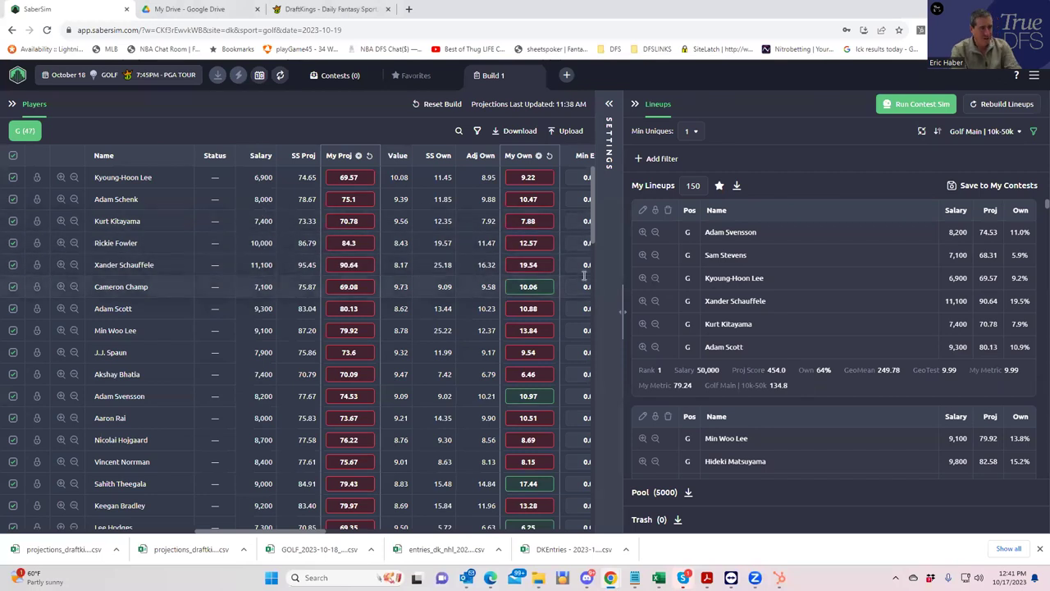
pyautogui.click(902, 107)
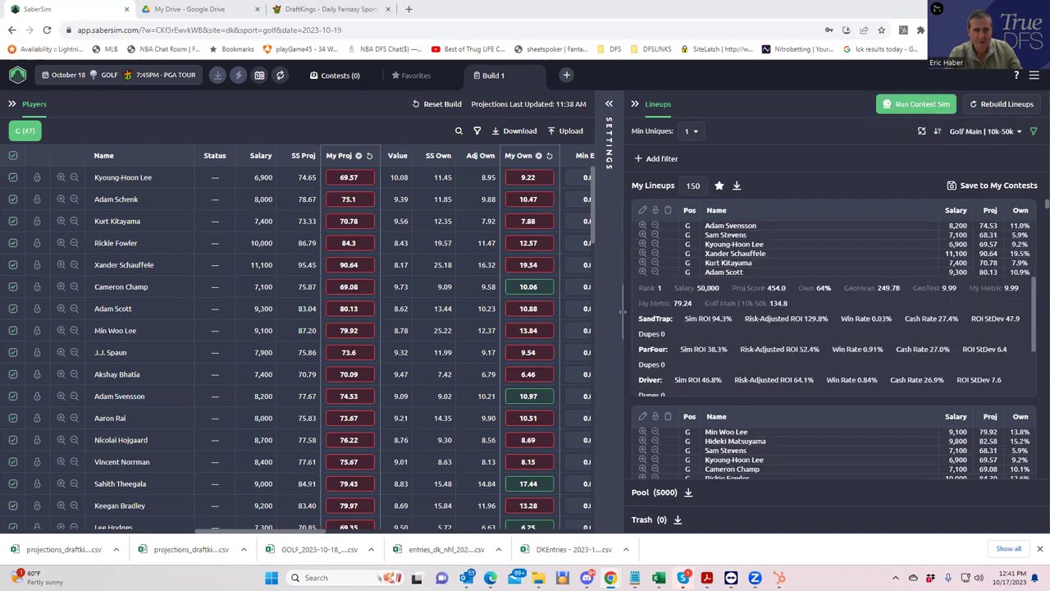
# Step: Require 2 unique players between lineups and rank lineups by SandTrap RAROI, then review exposures
pyautogui.click(691, 131)
pyautogui.click(690, 173)
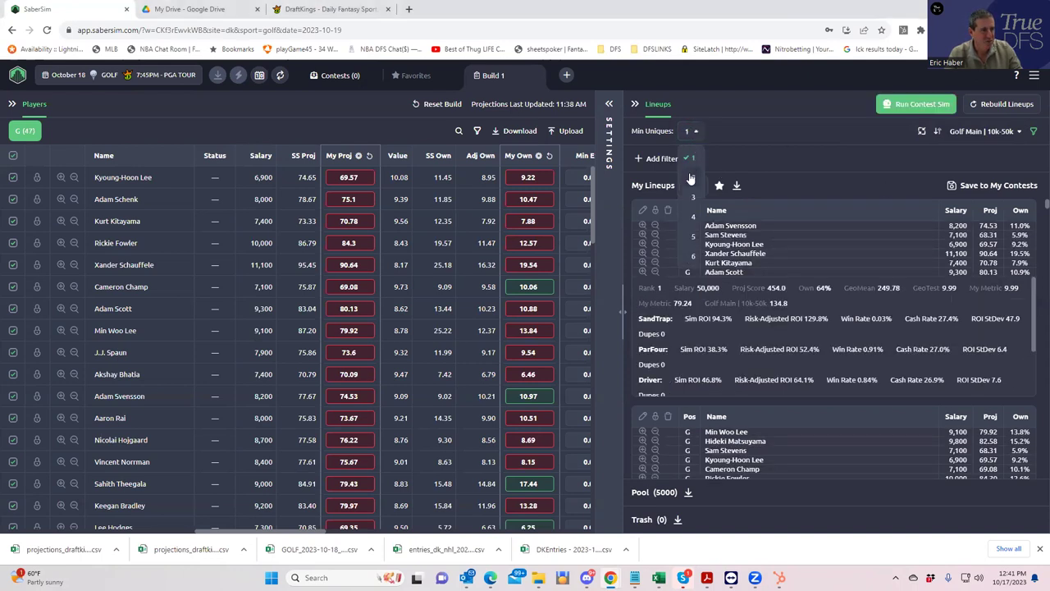
pyautogui.click(985, 135)
pyautogui.click(956, 269)
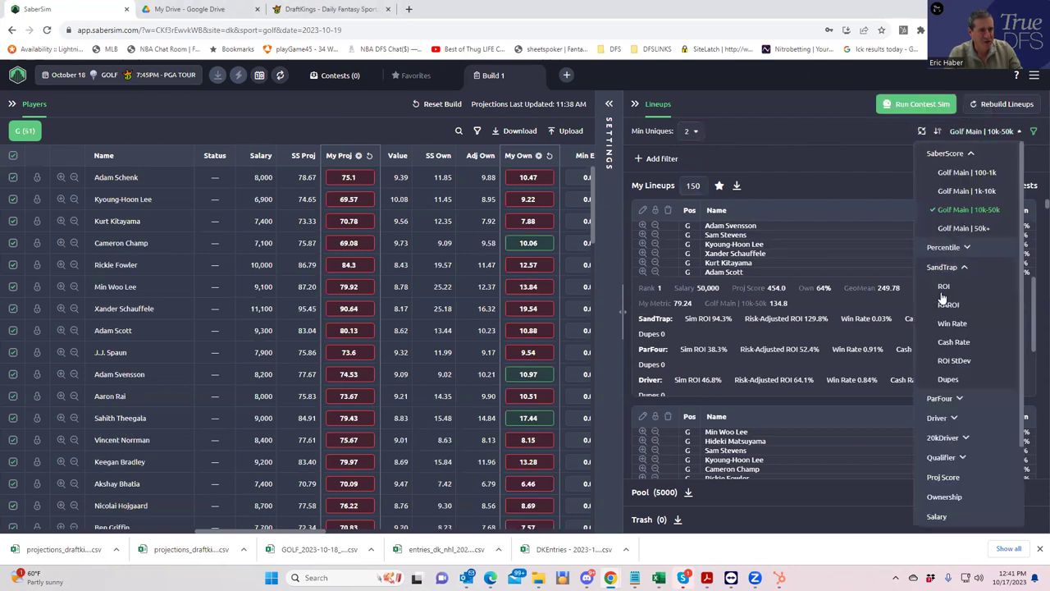
pyautogui.click(947, 304)
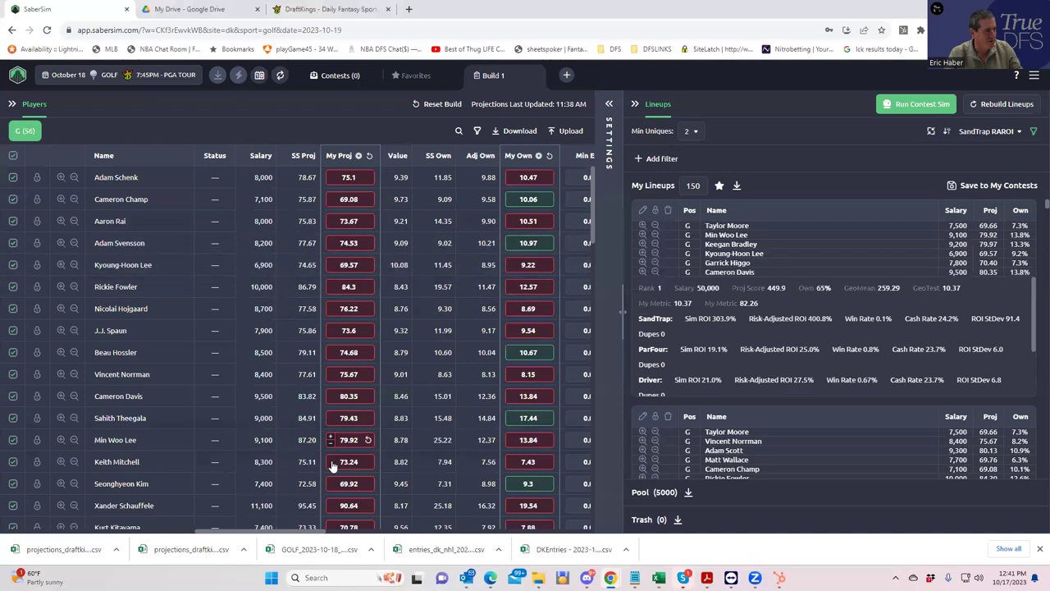
pyautogui.moveTo(304, 534); pyautogui.dragTo(265, 523)
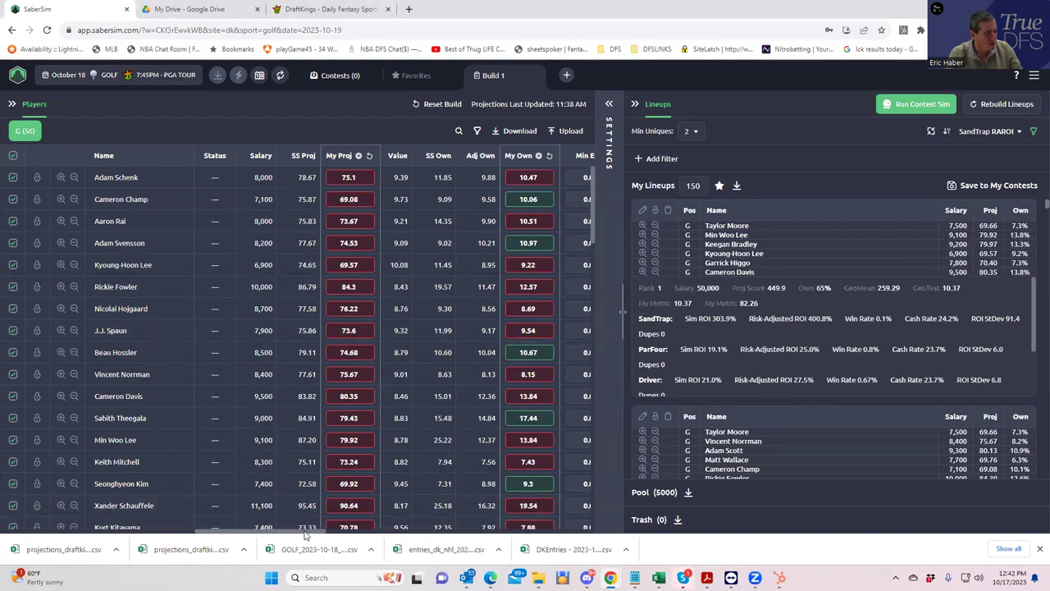
pyautogui.moveTo(308, 534); pyautogui.dragTo(274, 509)
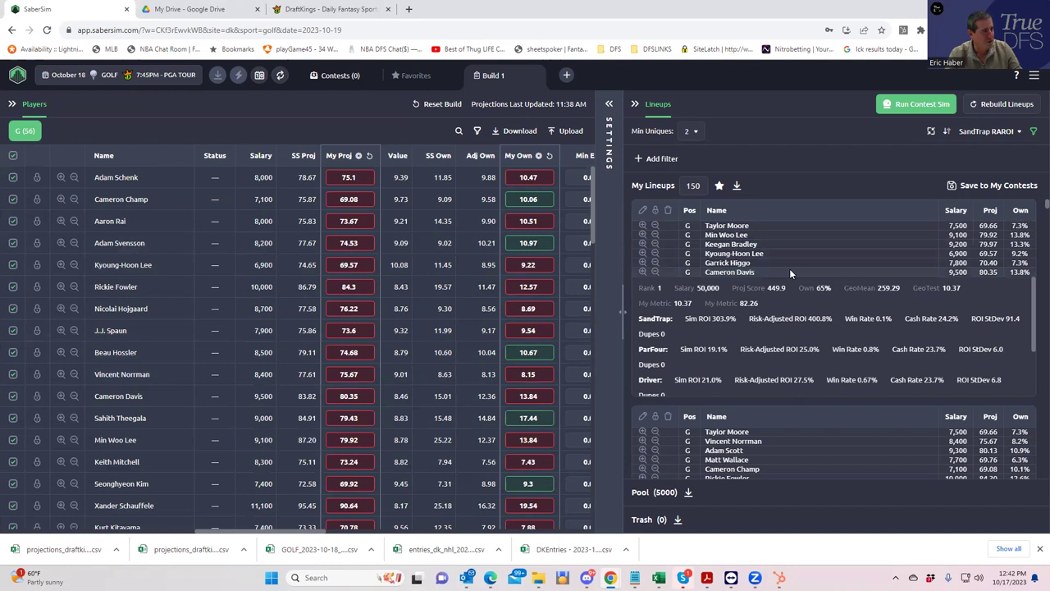
# Step: Upload the DKEntries CSV and save the 150 lineups only to the $300K Sand Trap contest
pyautogui.click(951, 188)
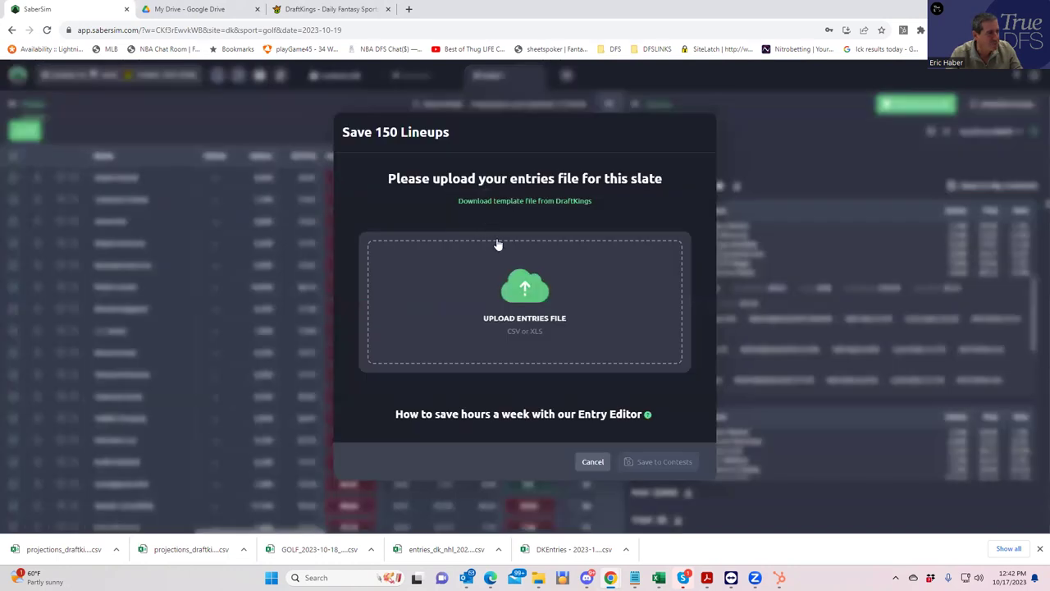
pyautogui.click(521, 203)
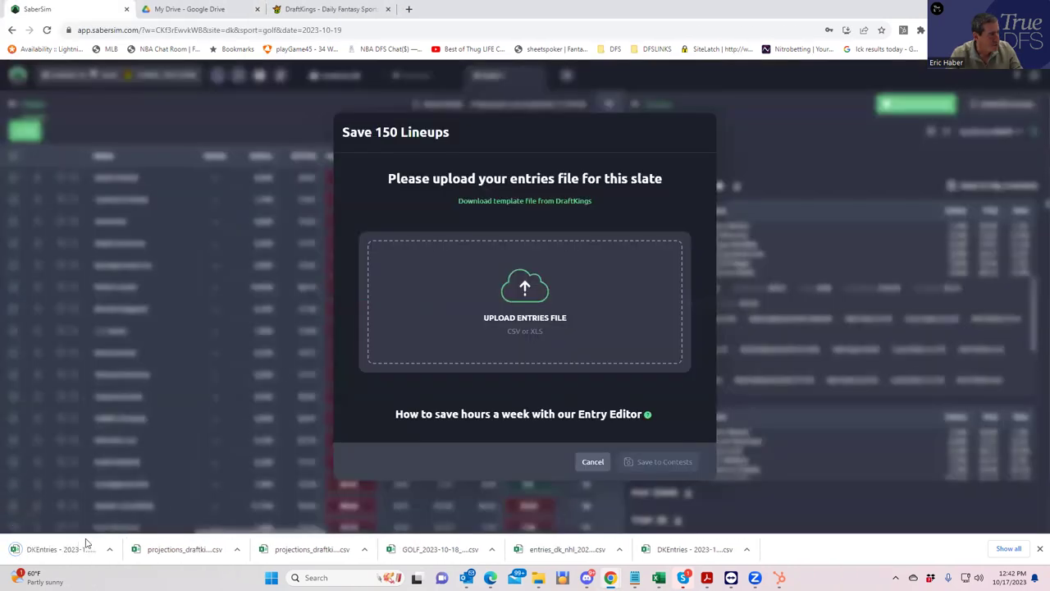
pyautogui.moveTo(74, 548); pyautogui.dragTo(512, 307)
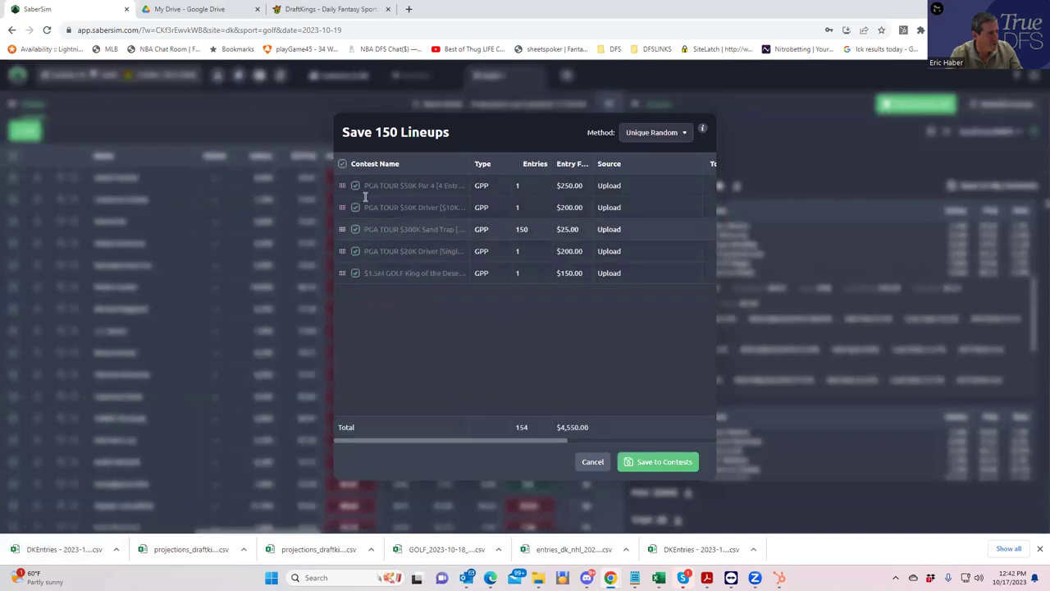
pyautogui.click(355, 185)
pyautogui.click(356, 208)
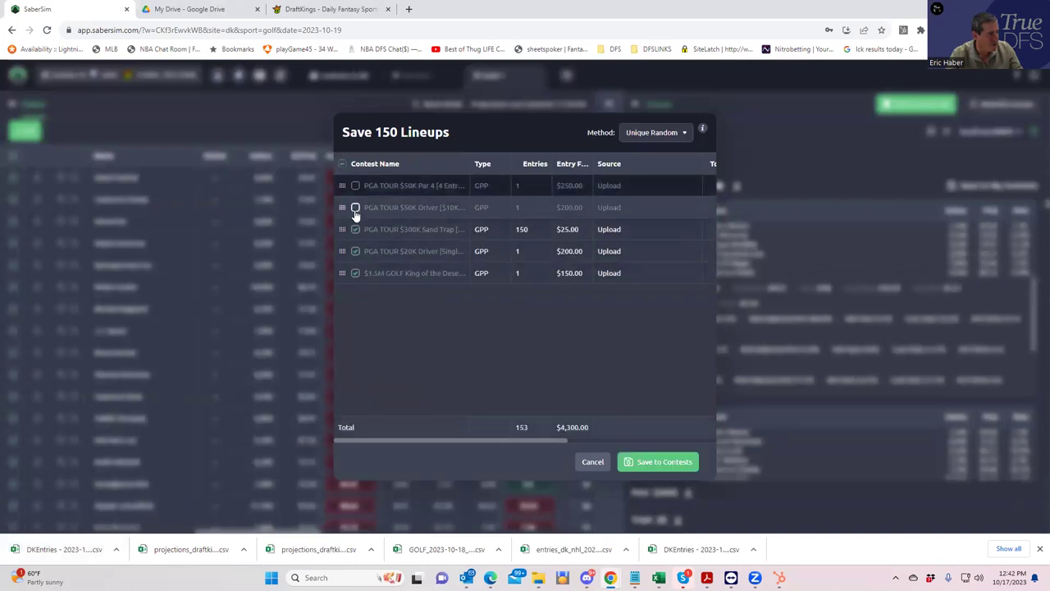
pyautogui.click(355, 251)
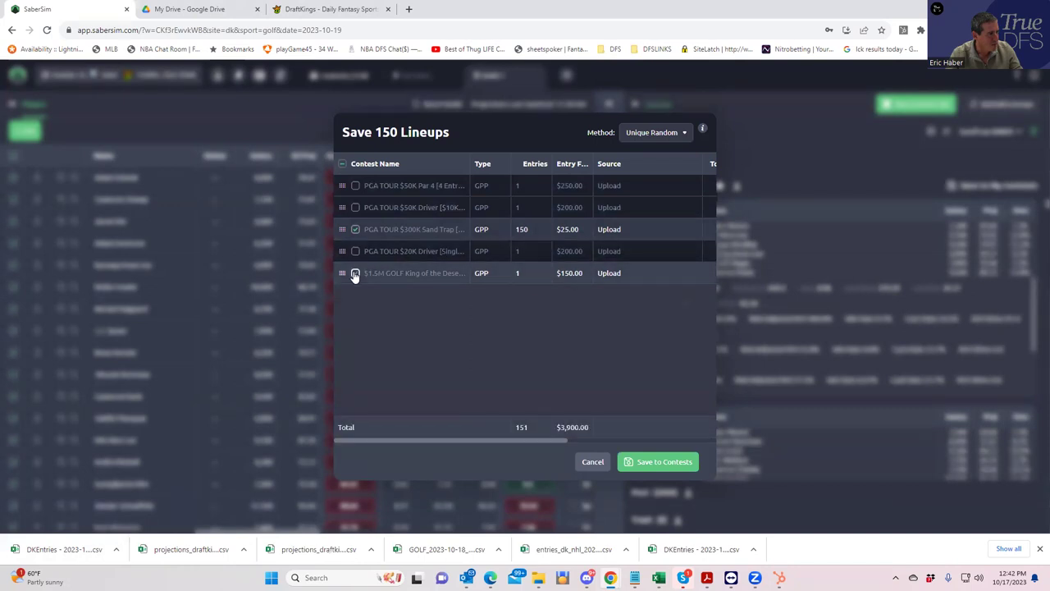
pyautogui.click(355, 273)
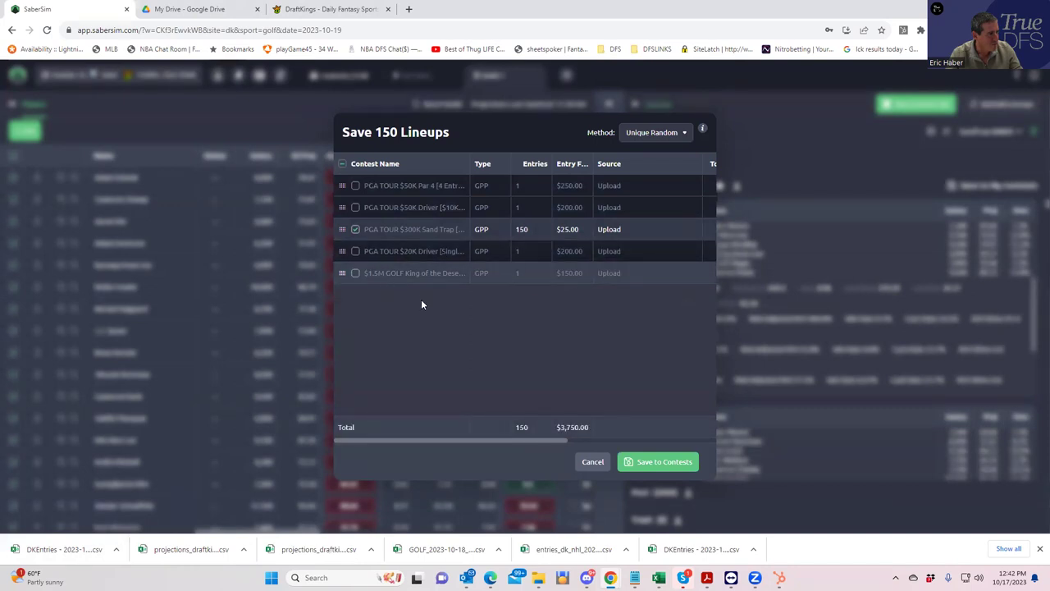
pyautogui.click(654, 464)
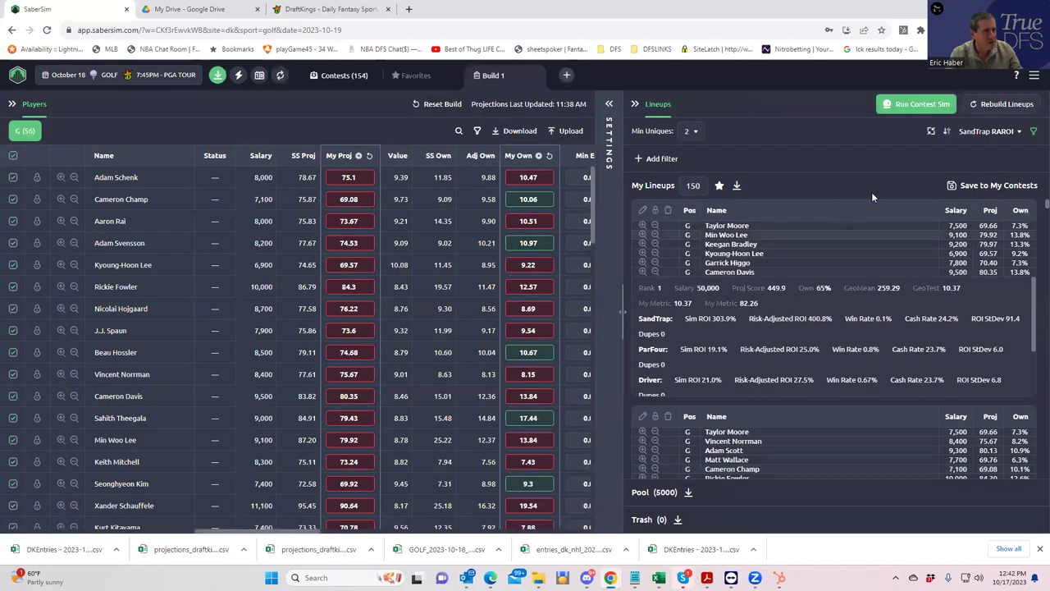
# Step: Rank lineups by ParFour RAROI and save the top one to the $50K Par 4 contest
pyautogui.click(984, 131)
pyautogui.click(983, 132)
pyautogui.click(981, 134)
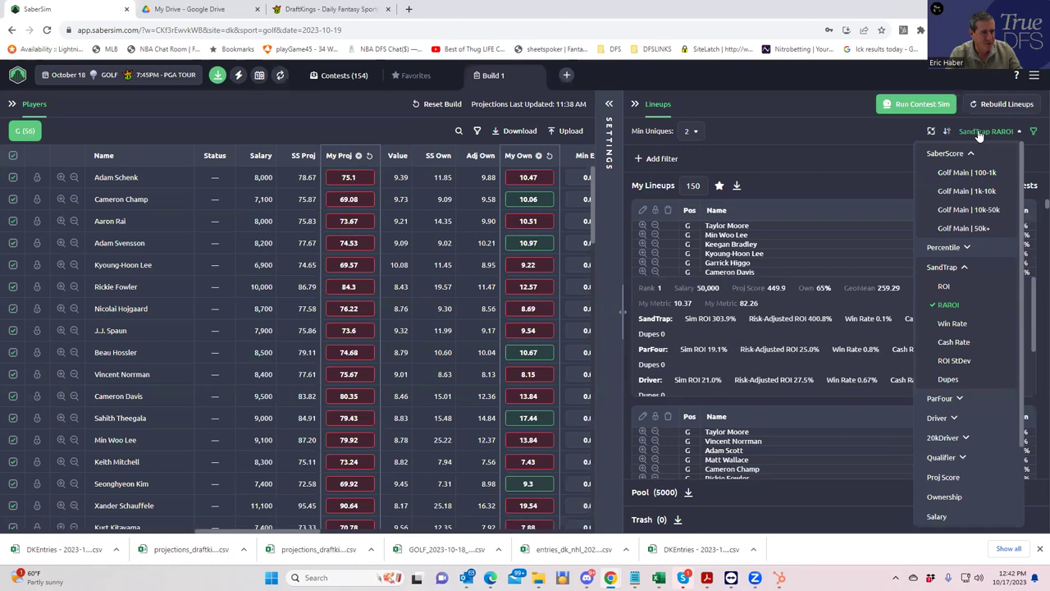
pyautogui.click(941, 400)
pyautogui.click(948, 436)
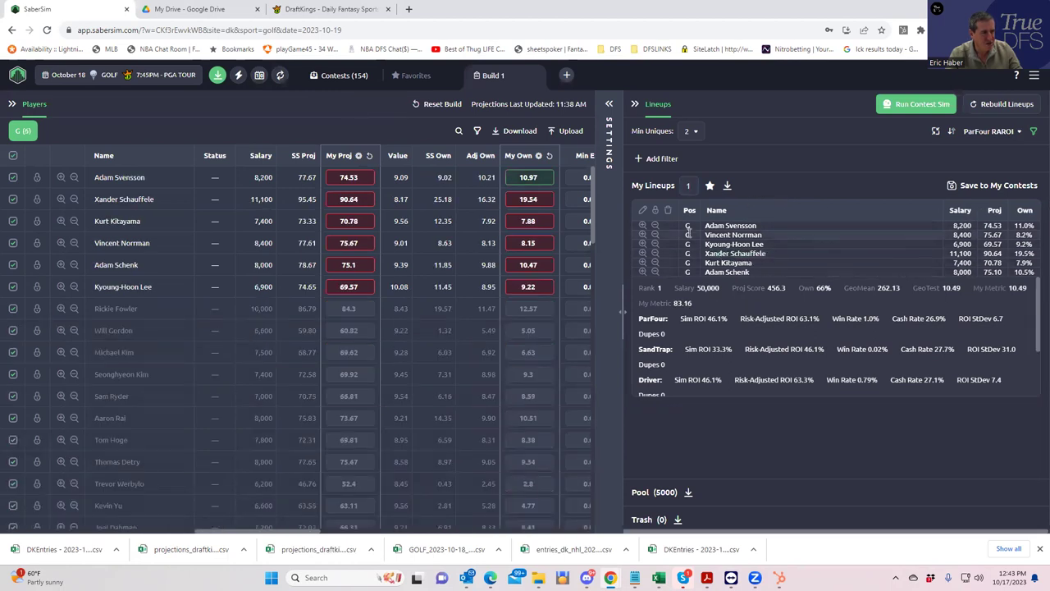
pyautogui.click(984, 185)
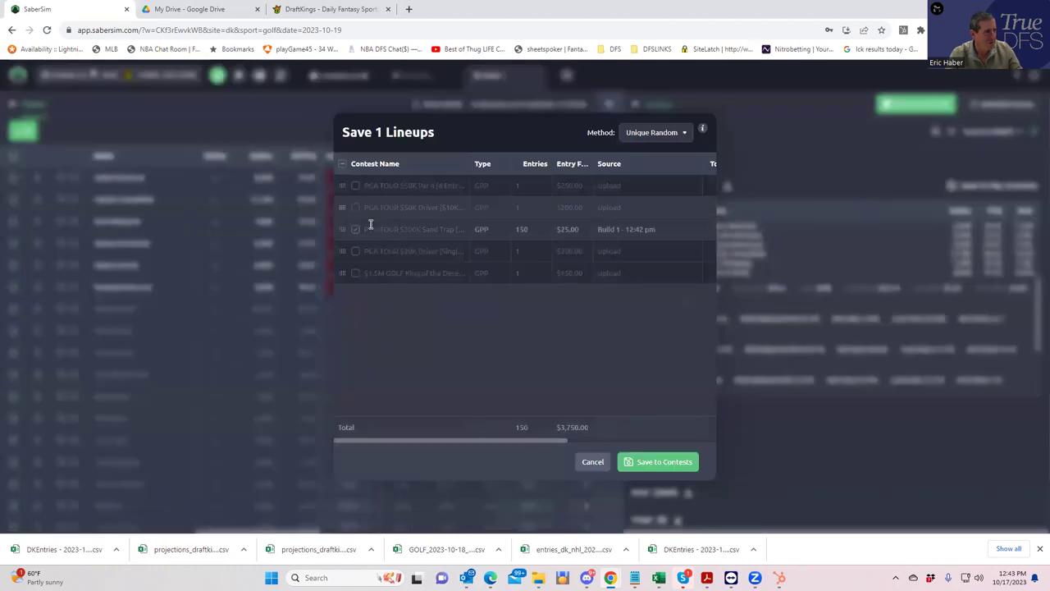
pyautogui.click(355, 229)
pyautogui.click(355, 185)
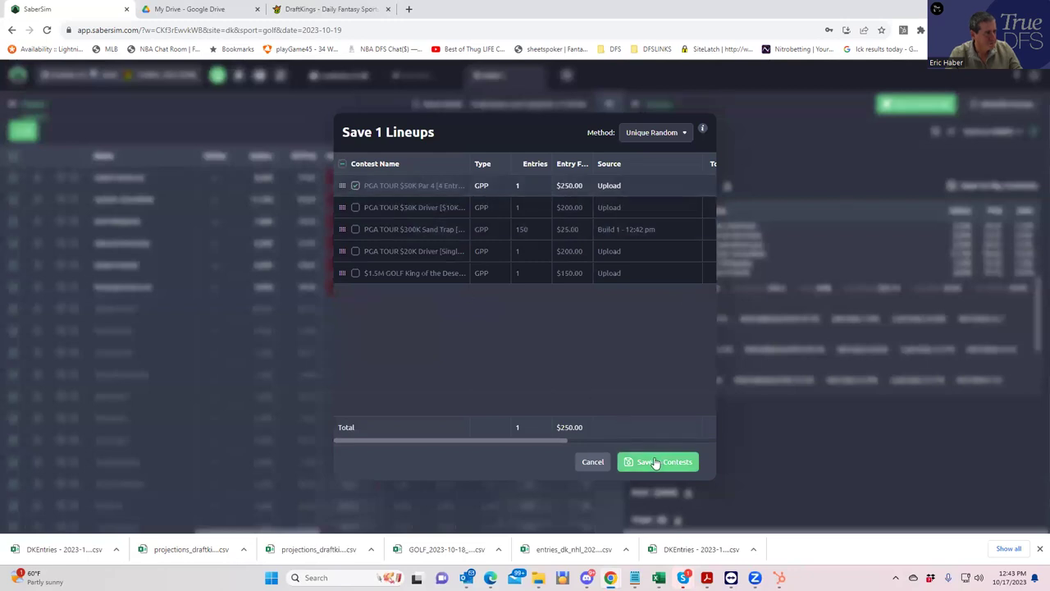
pyautogui.click(655, 462)
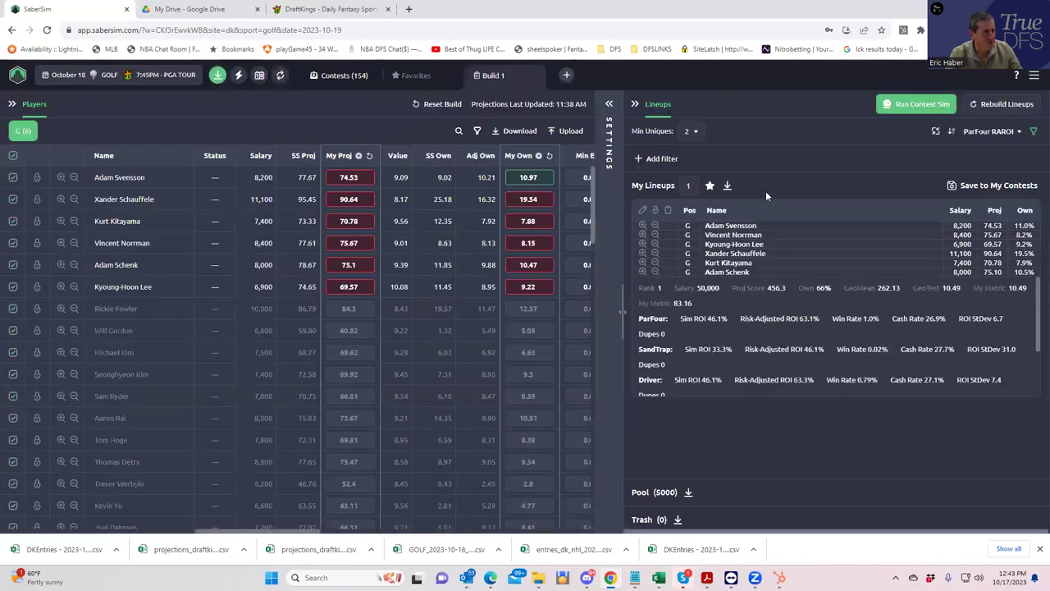
# Step: Rank lineups by Qualifier RAROI and save the top one to King of the Desert
pyautogui.click(989, 132)
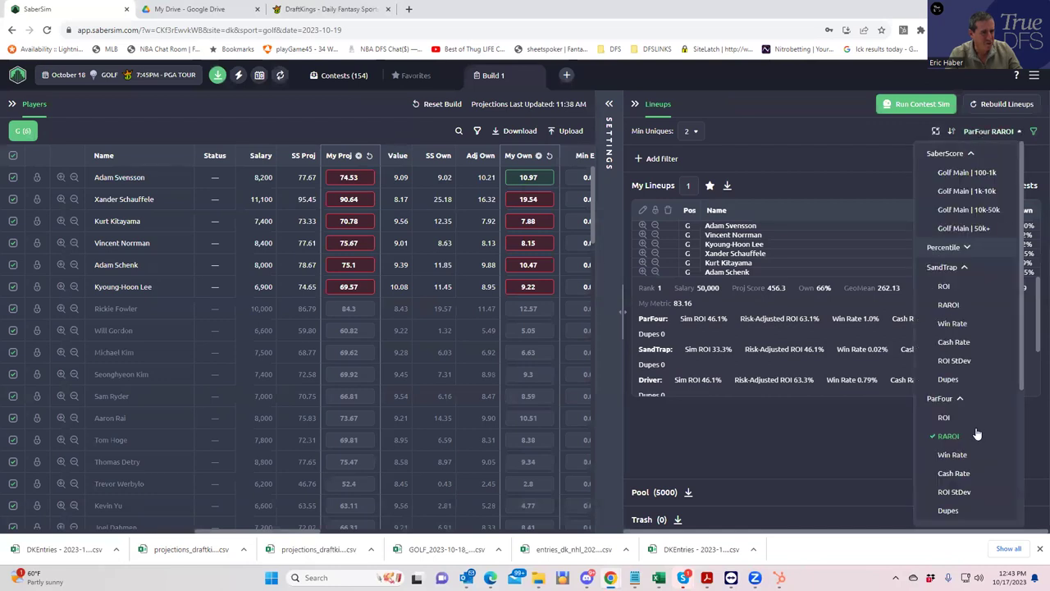
pyautogui.scroll(-2, 974, 434)
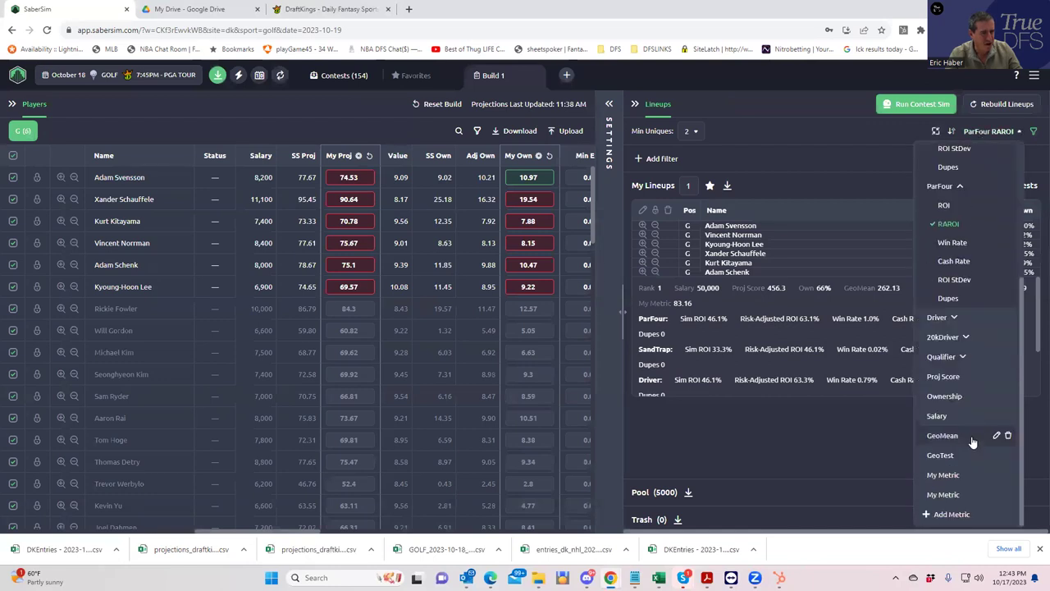
pyautogui.click(957, 358)
pyautogui.click(954, 395)
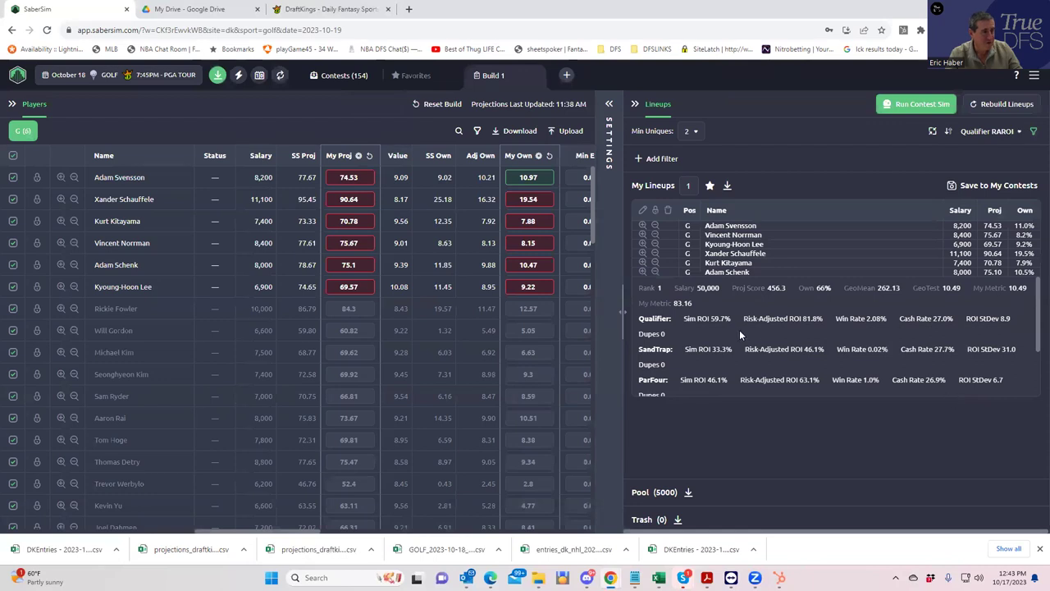
pyautogui.click(954, 185)
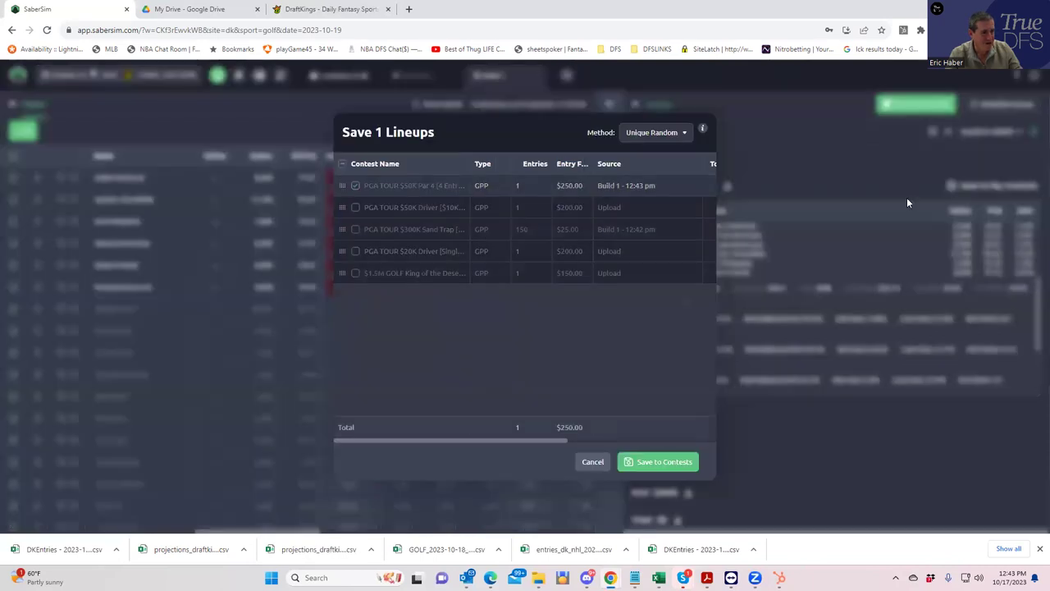
pyautogui.click(355, 186)
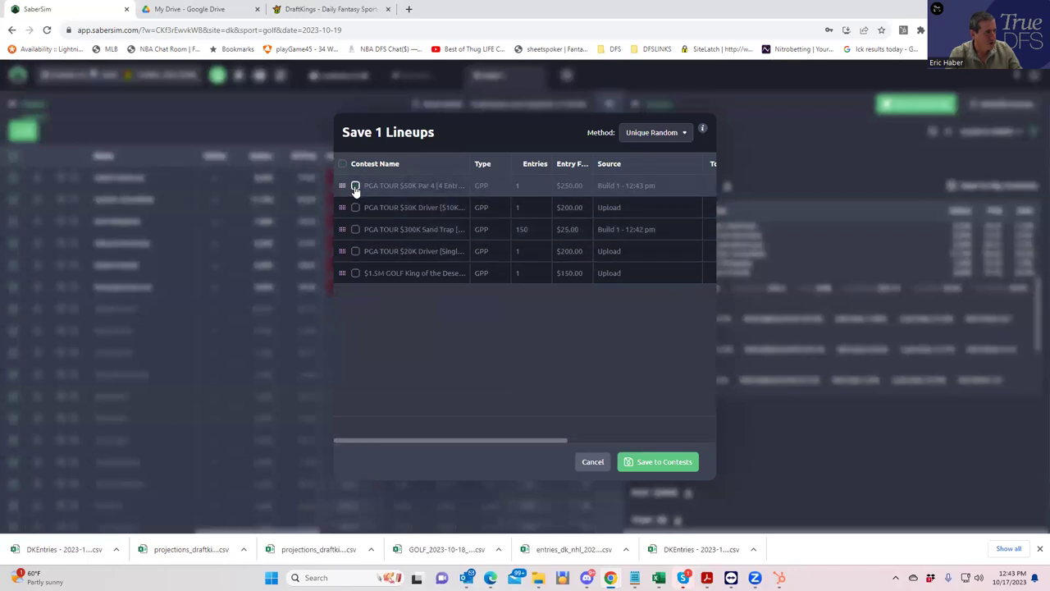
pyautogui.click(355, 273)
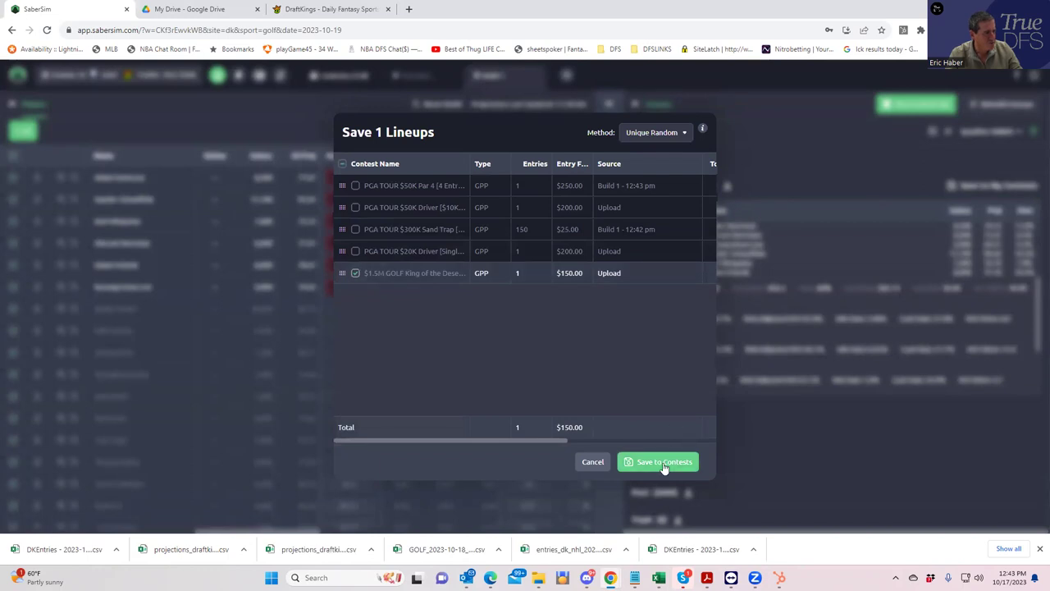
pyautogui.click(663, 462)
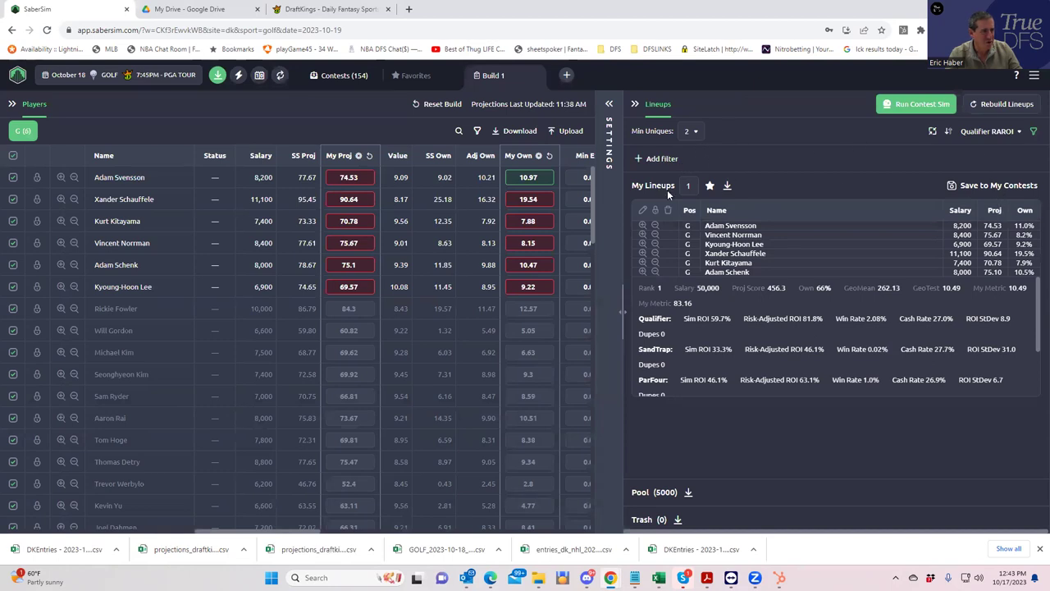
# Step: Set the lineup count to 2 and rank lineups by Driver RAROI
pyautogui.doubleClick(688, 185)
pyautogui.write('2')
pyautogui.click(999, 135)
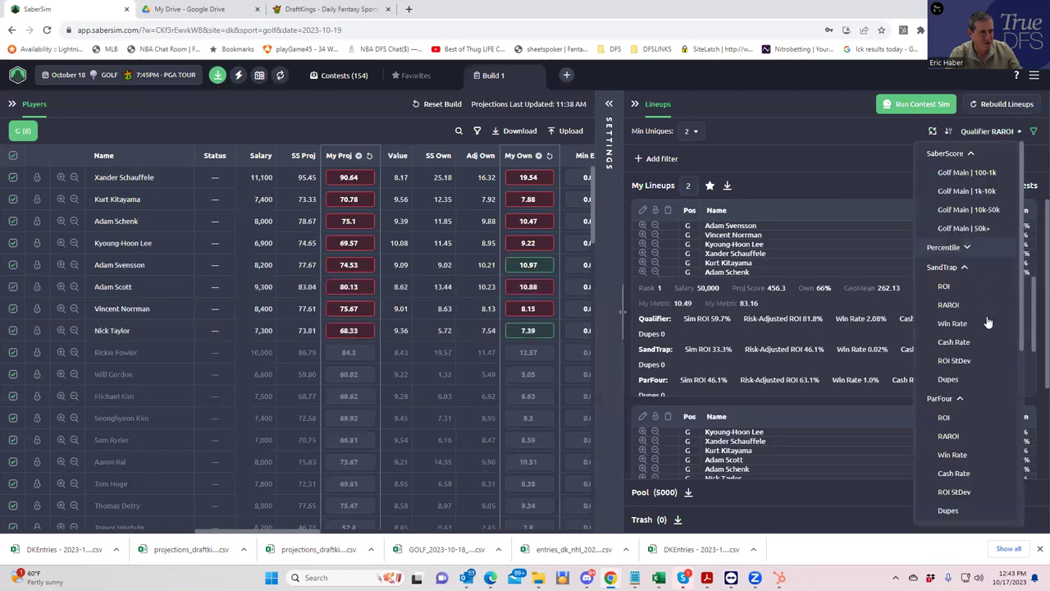
pyautogui.click(972, 402)
pyautogui.scroll(-1, 972, 405)
pyautogui.click(952, 365)
pyautogui.click(948, 403)
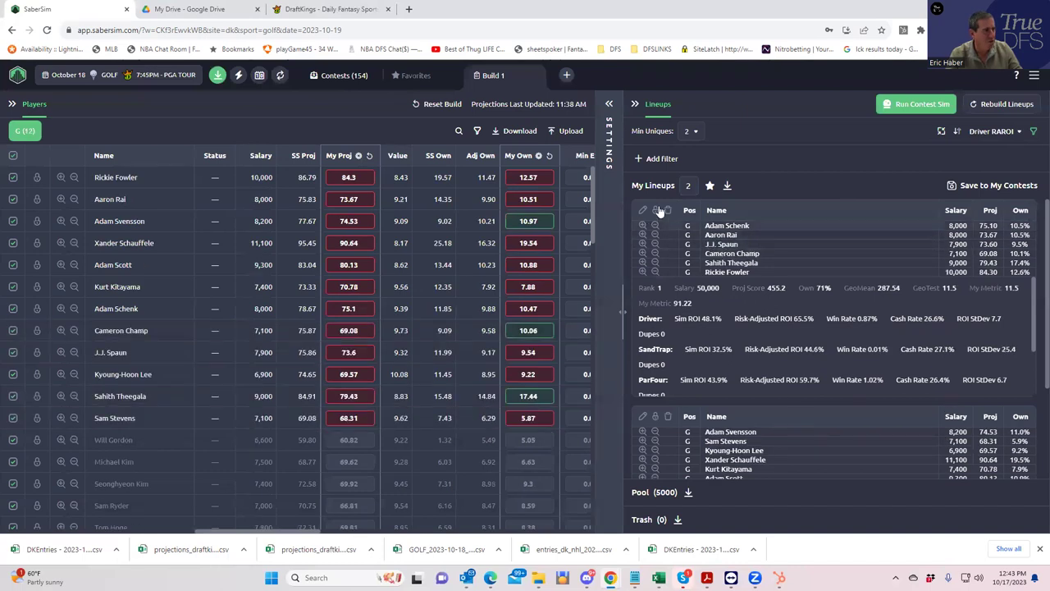
# Step: Save the 2 lineups to the $50K and $20K Driver contests using Unique Rank
pyautogui.click(976, 185)
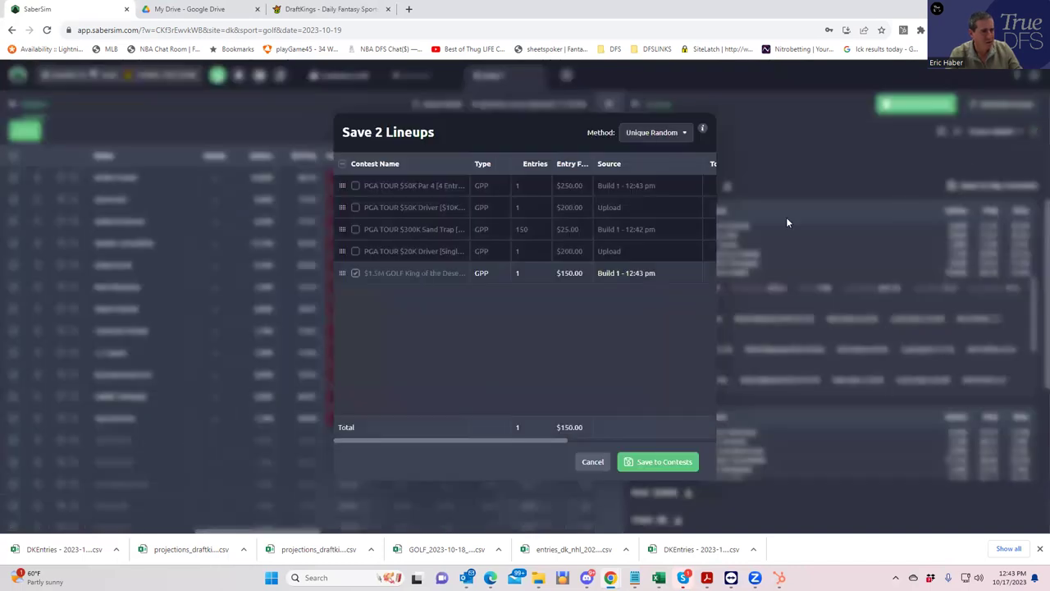
pyautogui.click(355, 272)
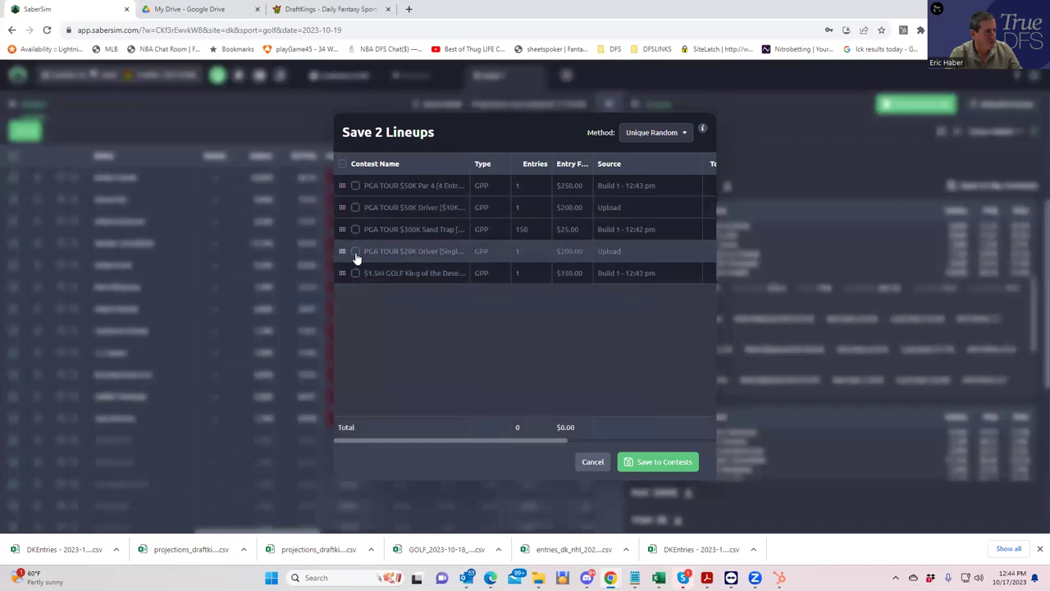
pyautogui.click(355, 252)
pyautogui.click(355, 208)
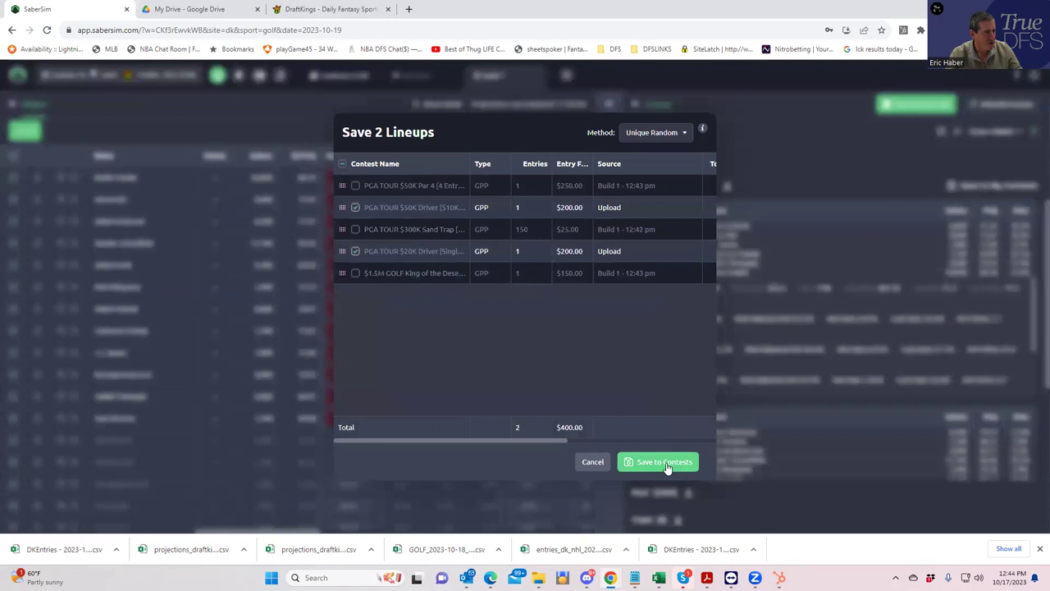
pyautogui.click(663, 134)
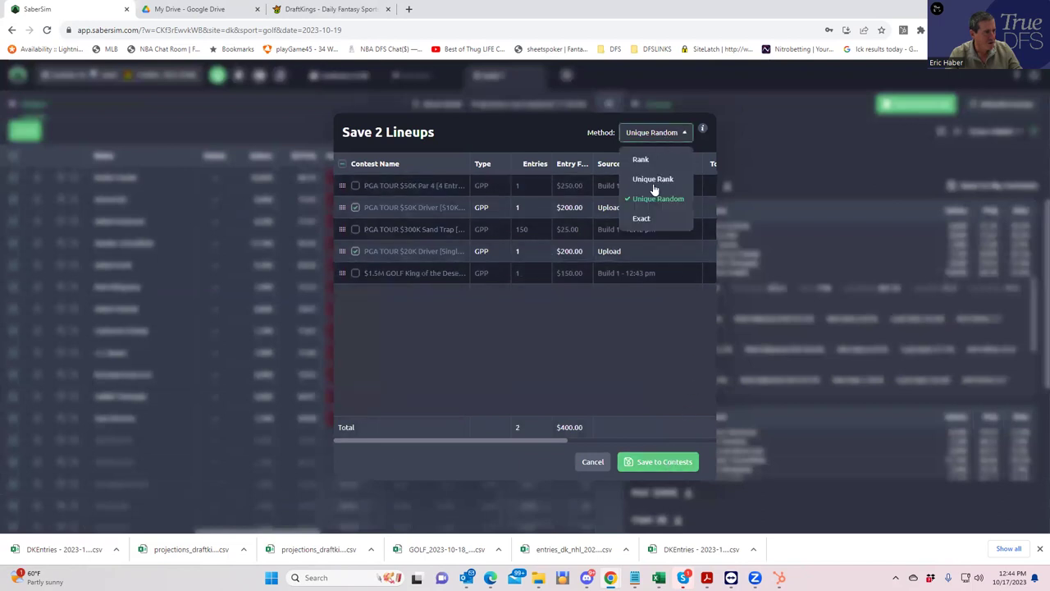
pyautogui.click(646, 180)
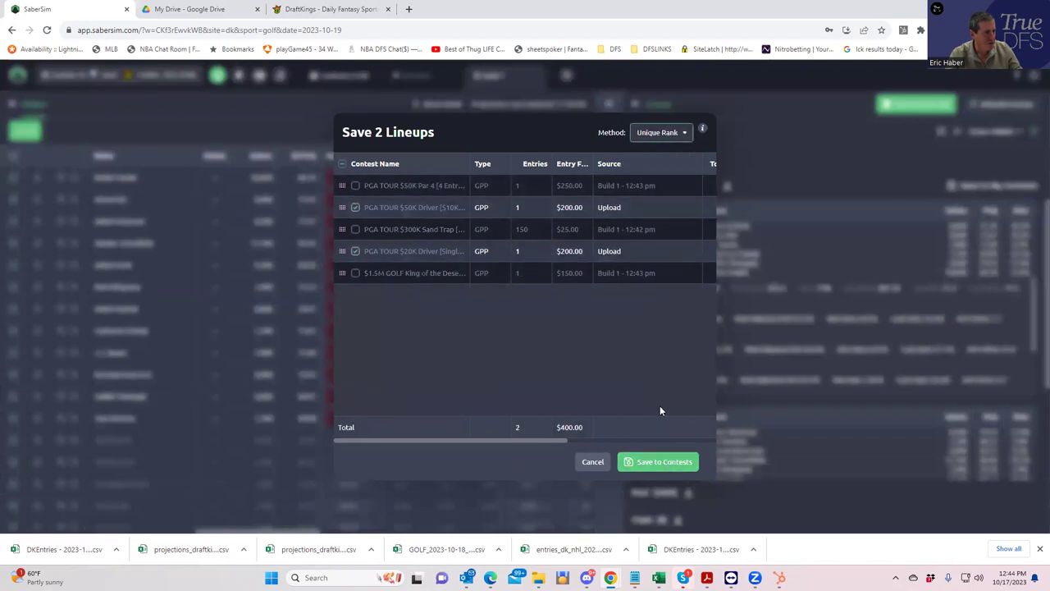
pyautogui.click(663, 462)
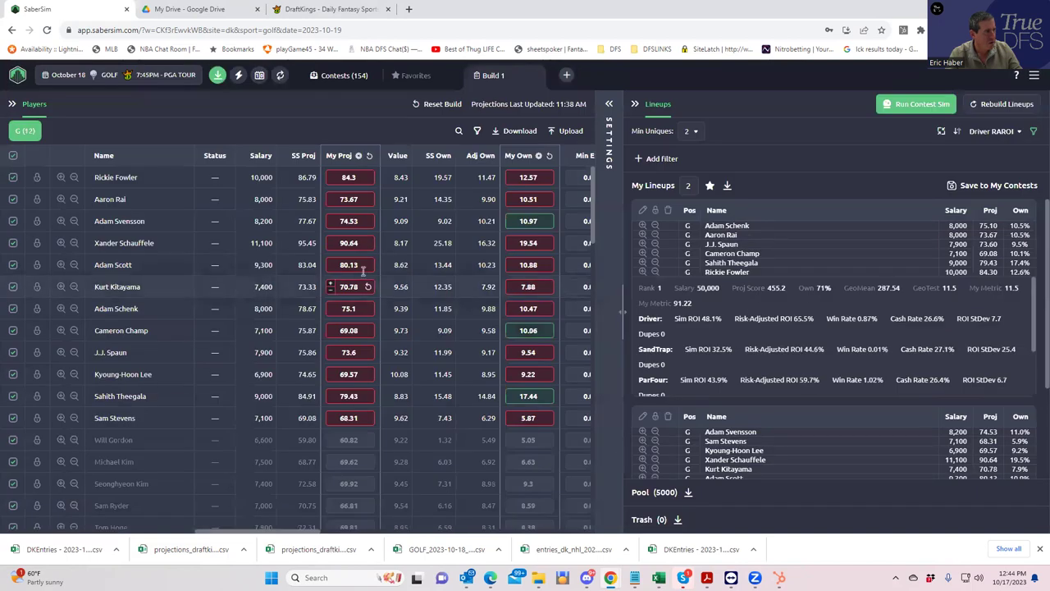
# Step: Download the golf entries file and upload it to DraftKings' Edit Entries page from Downloads
pyautogui.click(217, 75)
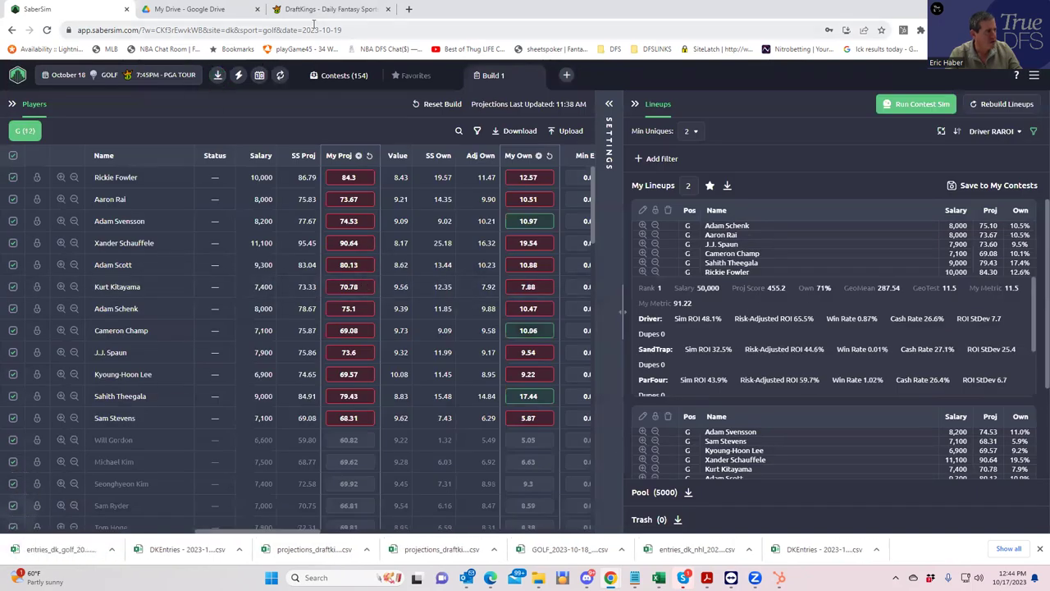
pyautogui.click(320, 9)
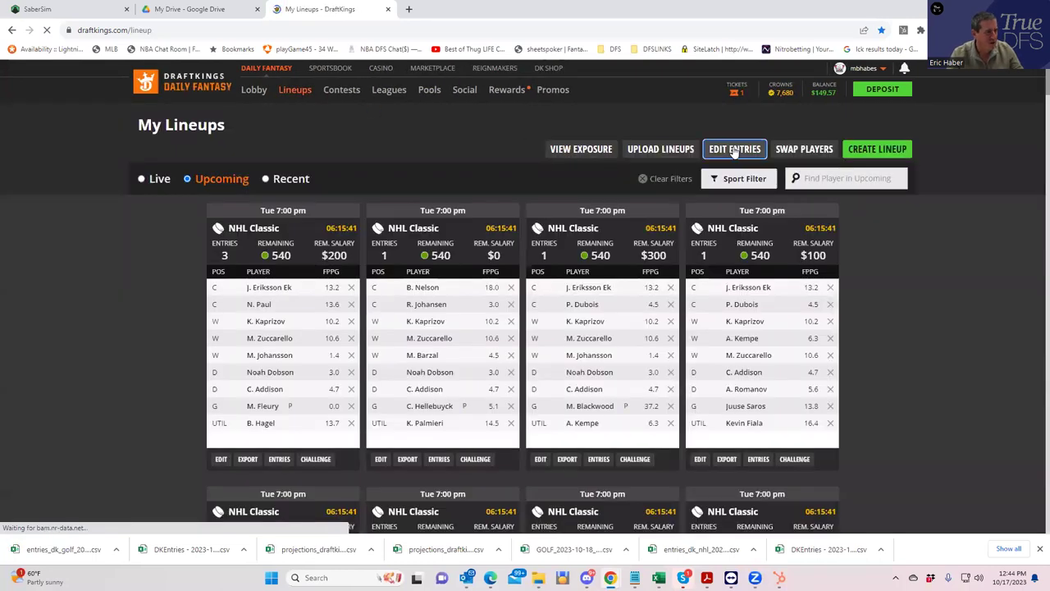
pyautogui.click(734, 149)
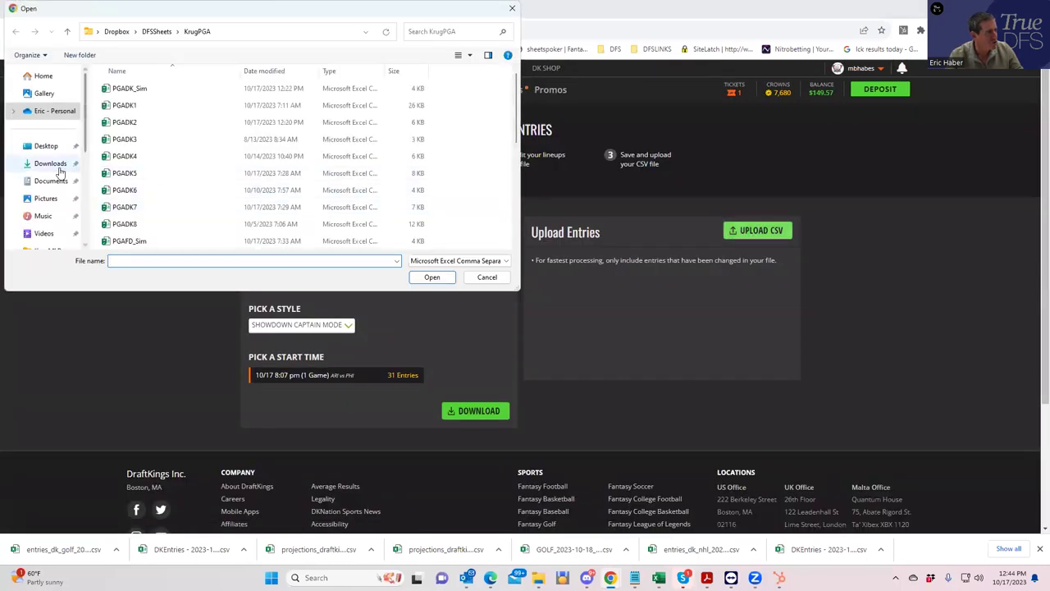
pyautogui.click(51, 164)
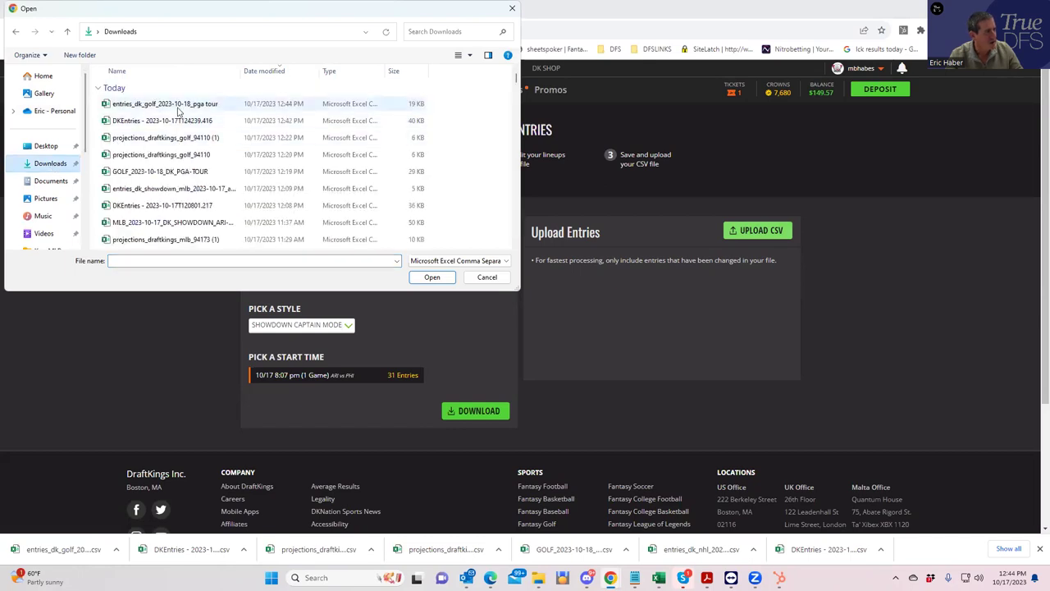
pyautogui.click(178, 108)
pyautogui.click(431, 277)
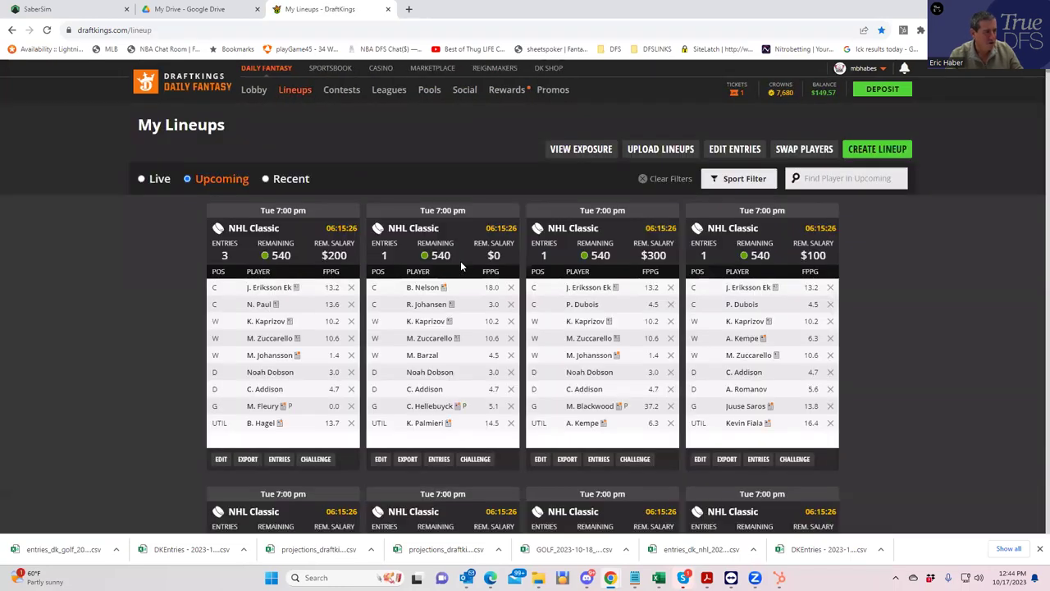
# Step: Filter DraftKings' My Lineups to Golf only and review the upcoming golf lineups
pyautogui.click(758, 182)
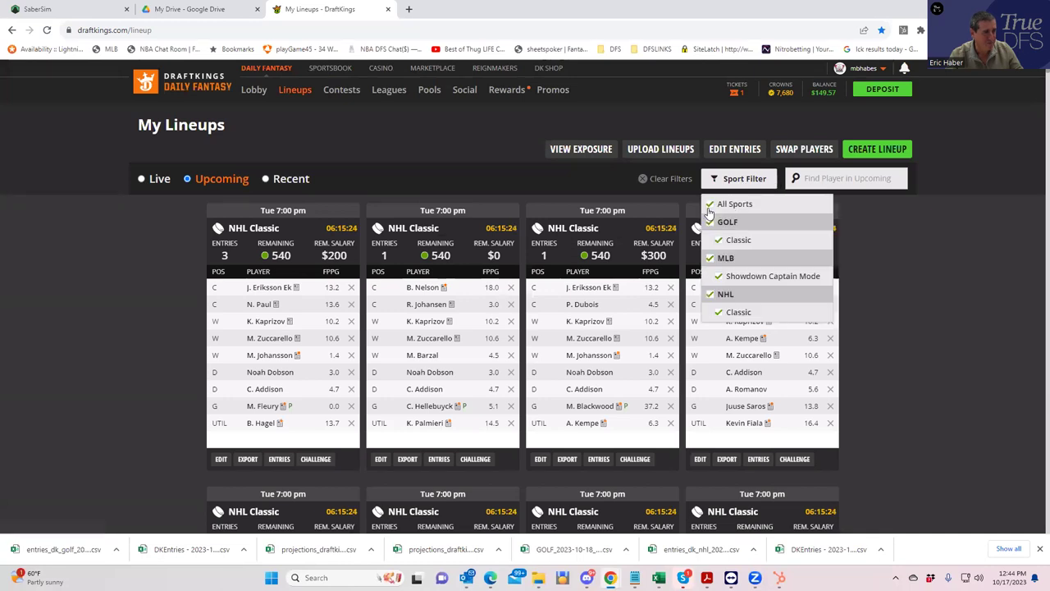
pyautogui.click(709, 205)
pyautogui.click(711, 223)
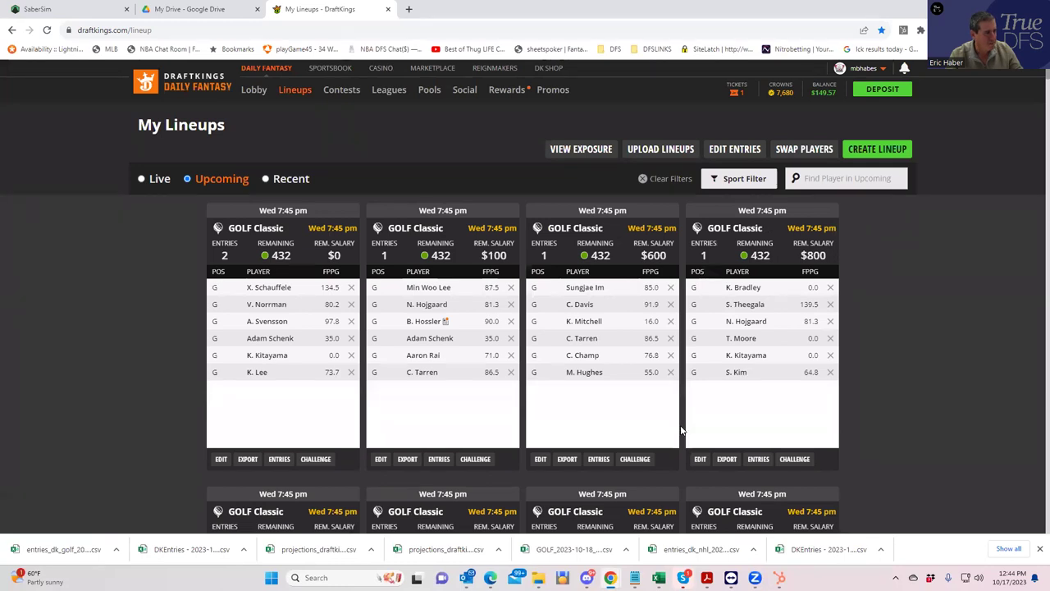
pyautogui.scroll(-2, 743, 426)
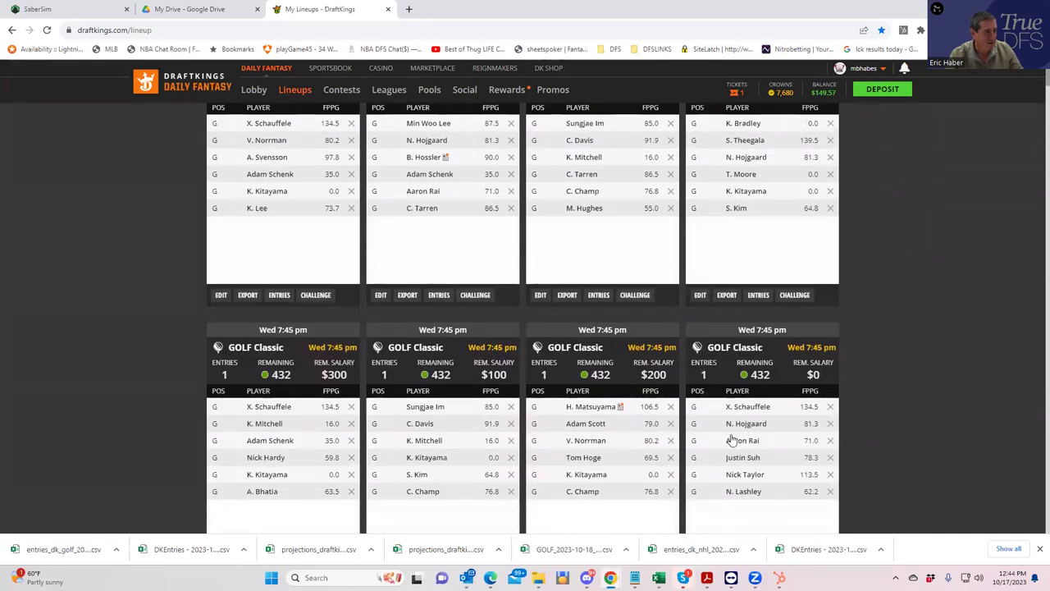
pyautogui.scroll(-1, 729, 436)
pyautogui.scroll(3, 727, 420)
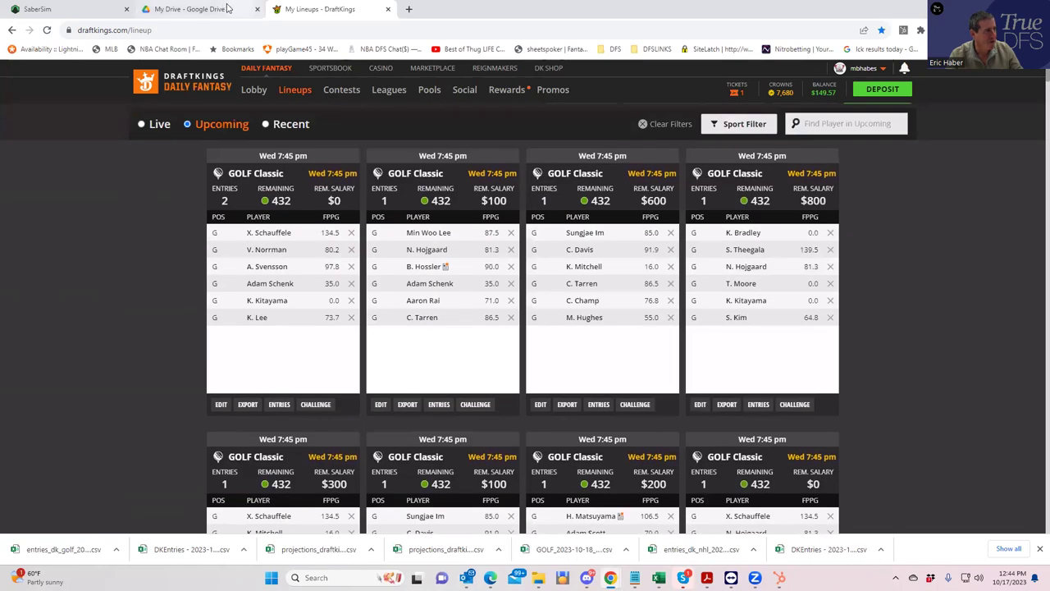
pyautogui.click(201, 9)
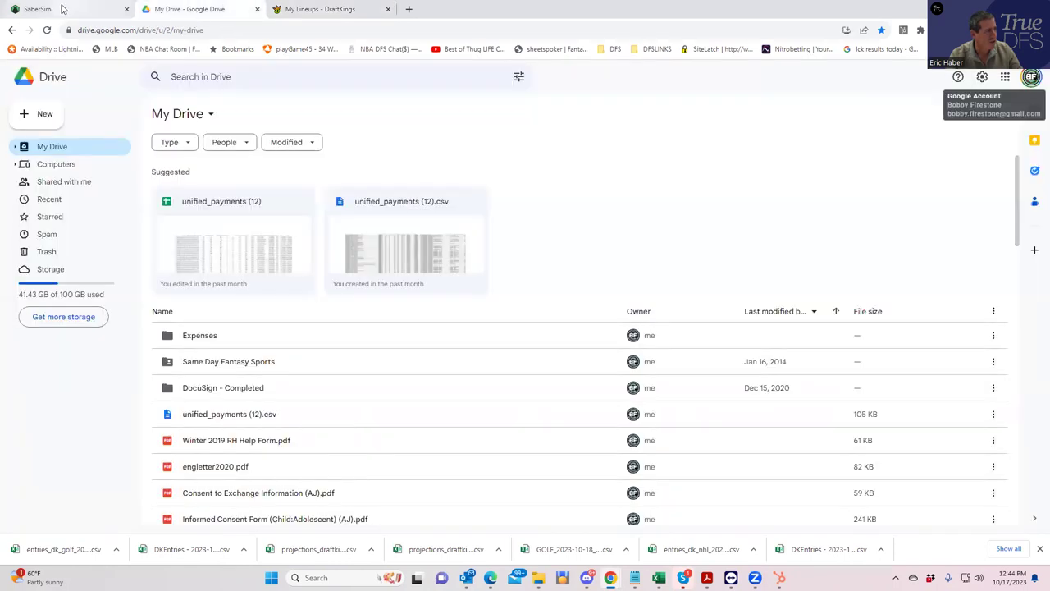
pyautogui.click(302, 10)
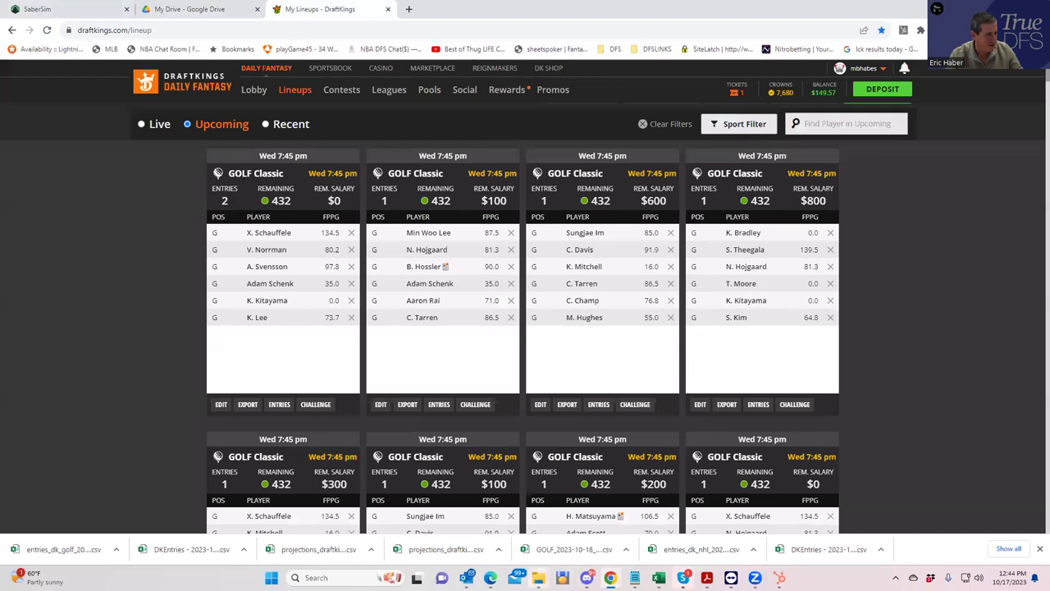
# Step: Open PGADK_Proj in Excel from the DFSSheets › TrueDFS › PGA folder
pyautogui.moveTo(538, 578)
pyautogui.click(413, 526)
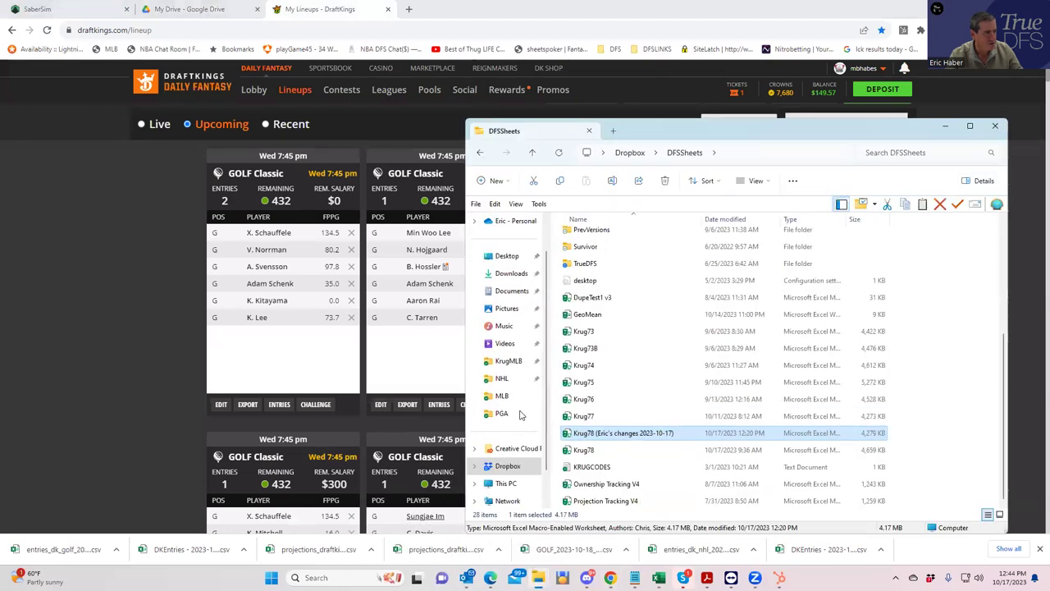
pyautogui.click(496, 415)
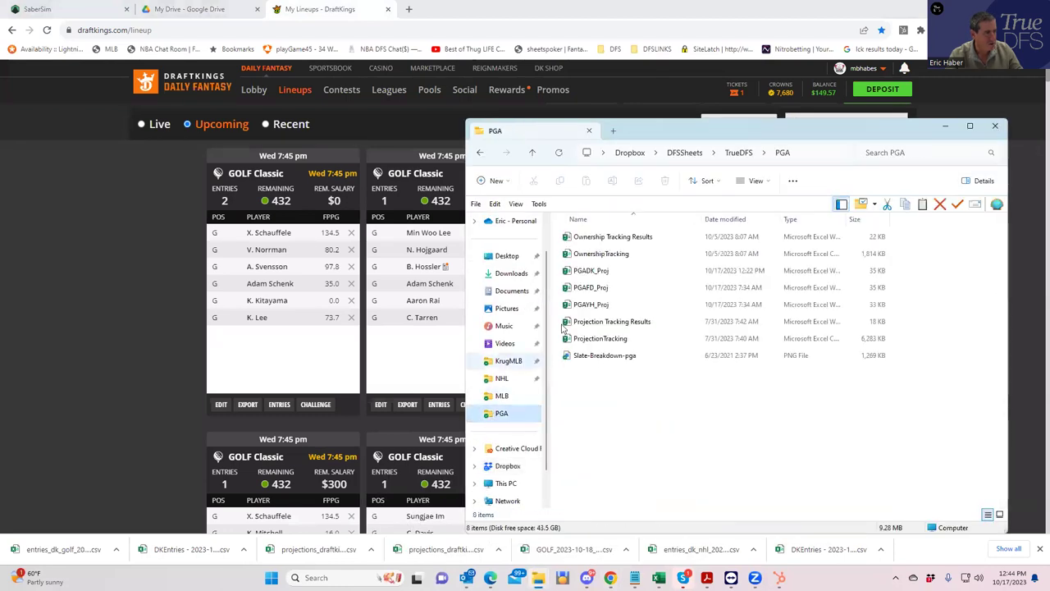
pyautogui.click(603, 273)
pyautogui.doubleClick(605, 278)
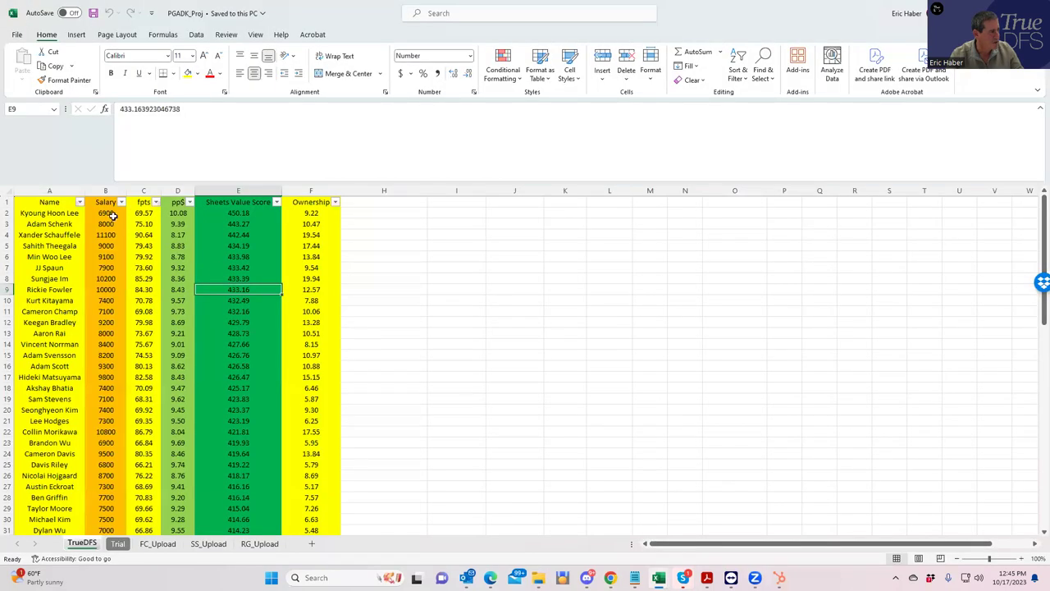
pyautogui.click(106, 224)
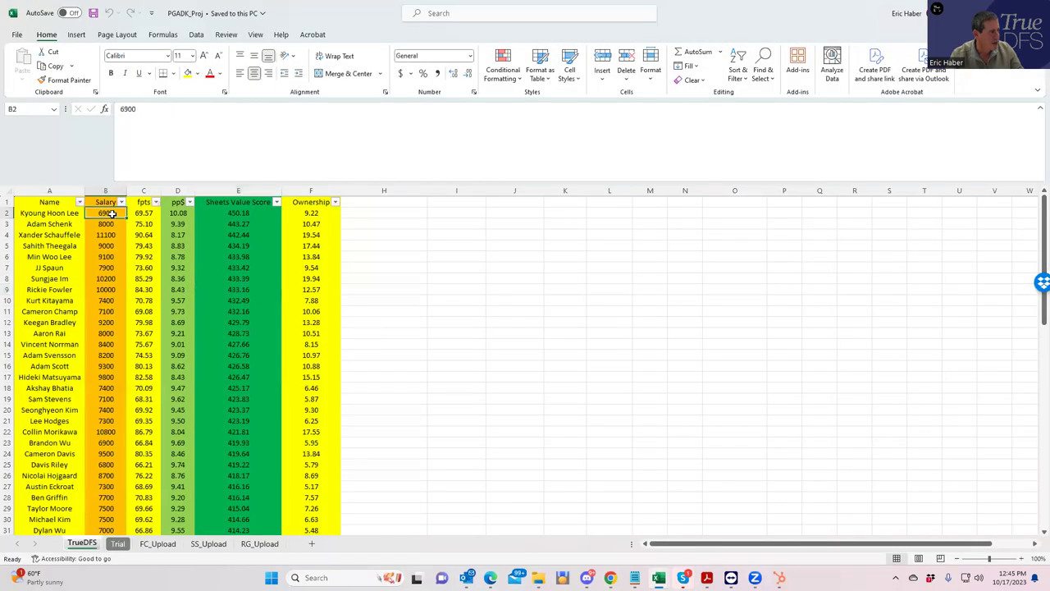
pyautogui.press('Down')
pyautogui.press('Down')
pyautogui.press('Down')
pyautogui.press('Down')
pyautogui.press('Down')
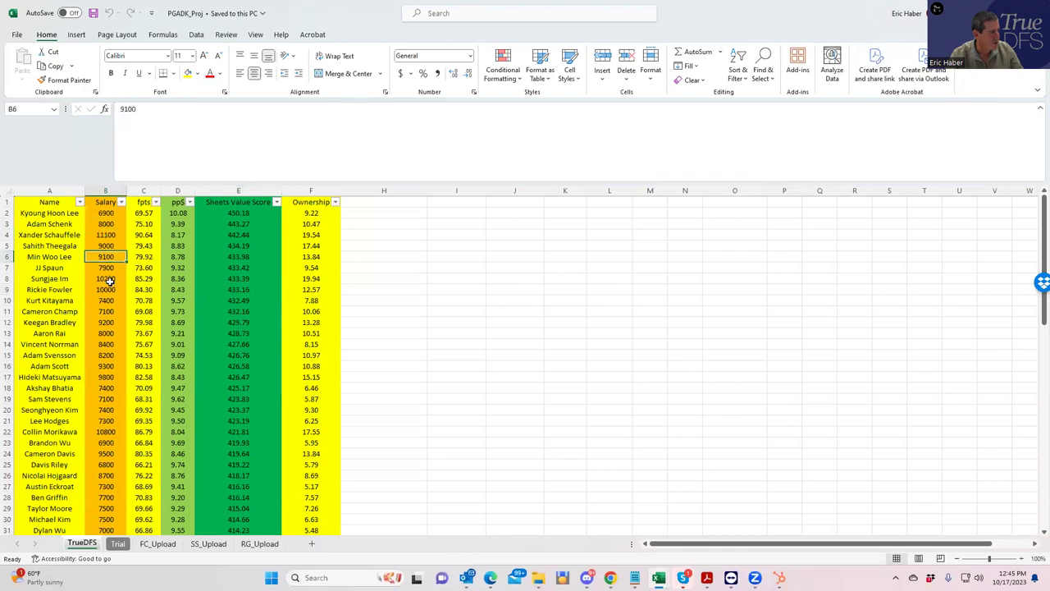
pyautogui.click(102, 214)
pyautogui.click(106, 279)
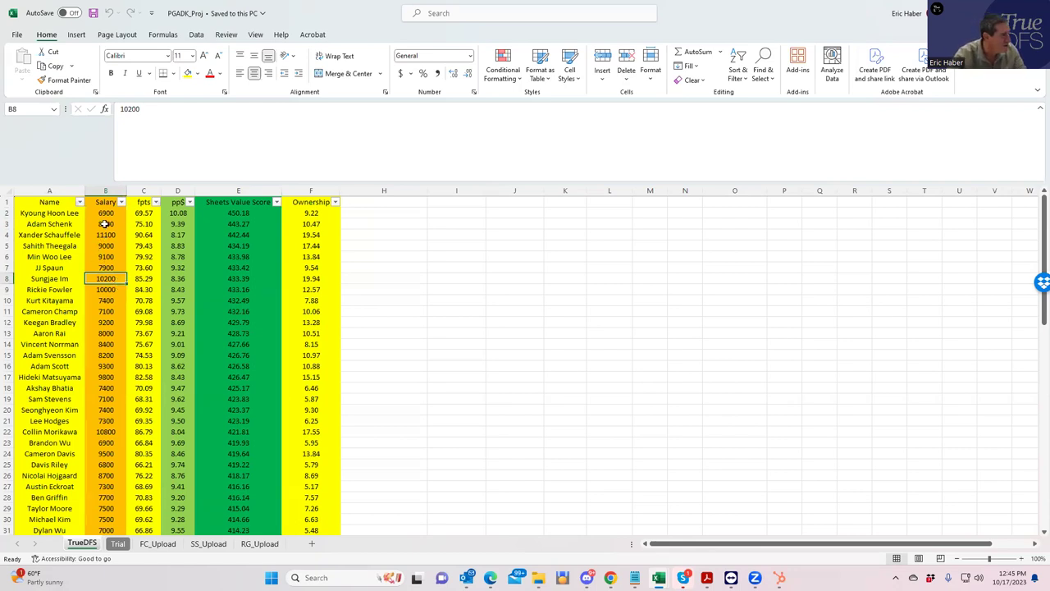
pyautogui.moveTo(105, 214); pyautogui.dragTo(106, 275)
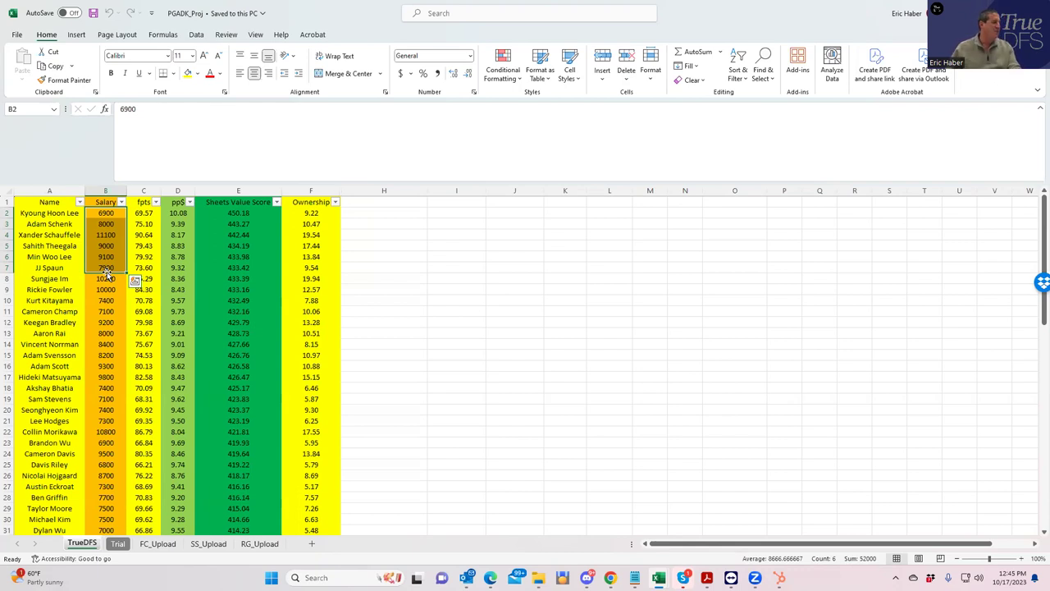
pyautogui.click(103, 224)
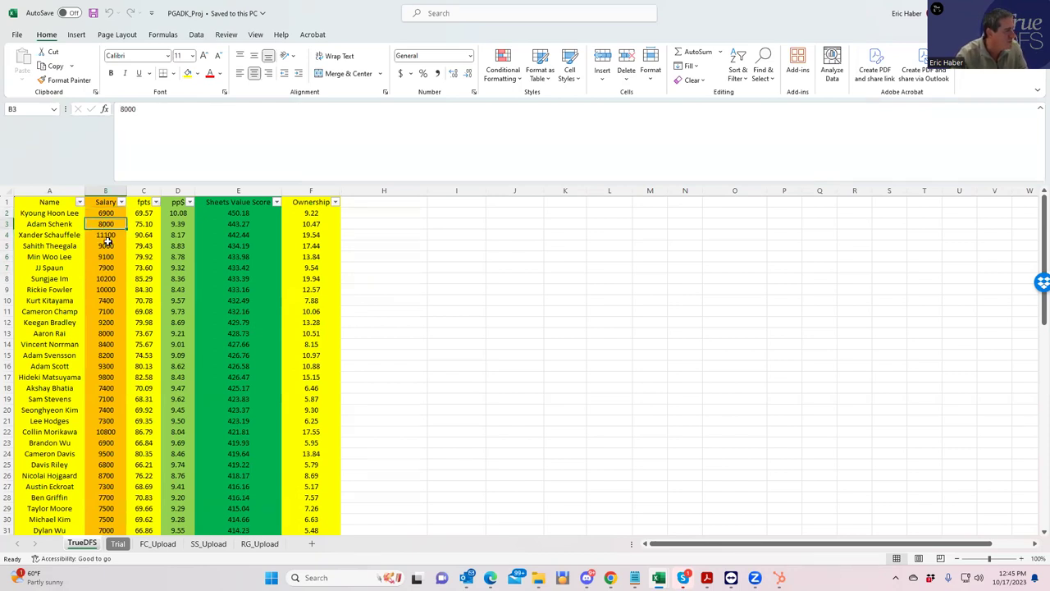
pyautogui.click(107, 246)
pyautogui.click(106, 268)
pyautogui.click(106, 279)
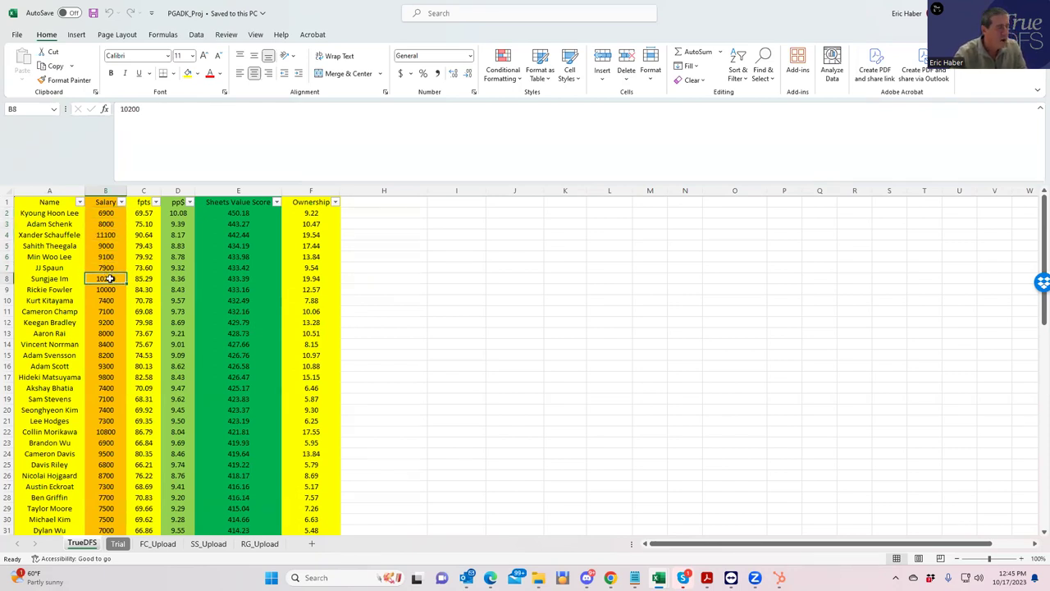